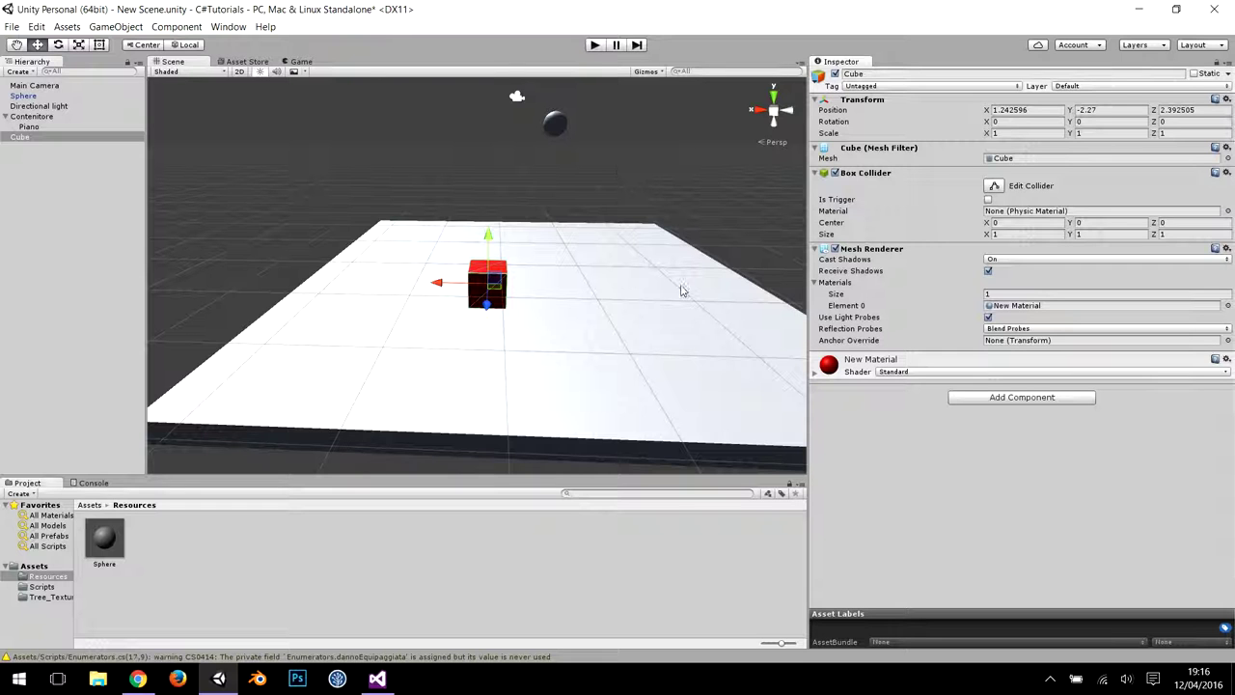
# - Drag the cube along its X axis back to about X -0.04, near the plane's centre
pyautogui.scroll(1, 450, 276)
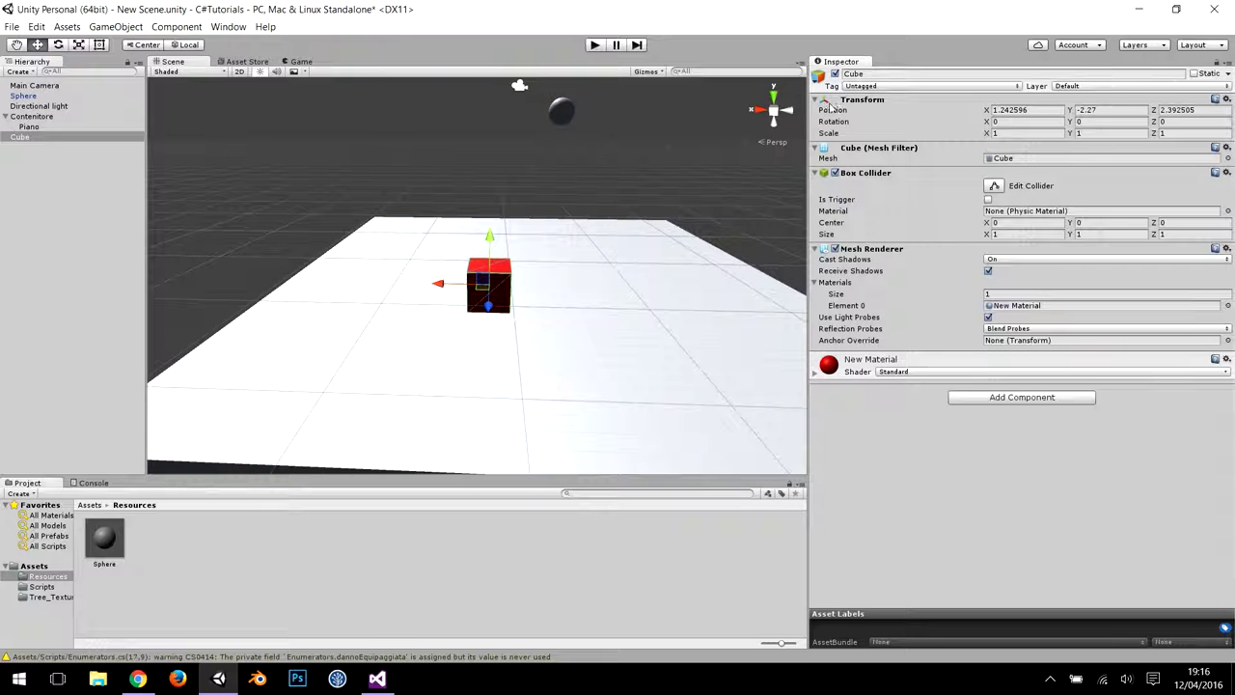
pyautogui.moveTo(456, 291)
pyautogui.mouseDown()
pyautogui.moveTo(420, 323)
pyautogui.moveTo(460, 324)
pyautogui.mouseUp()
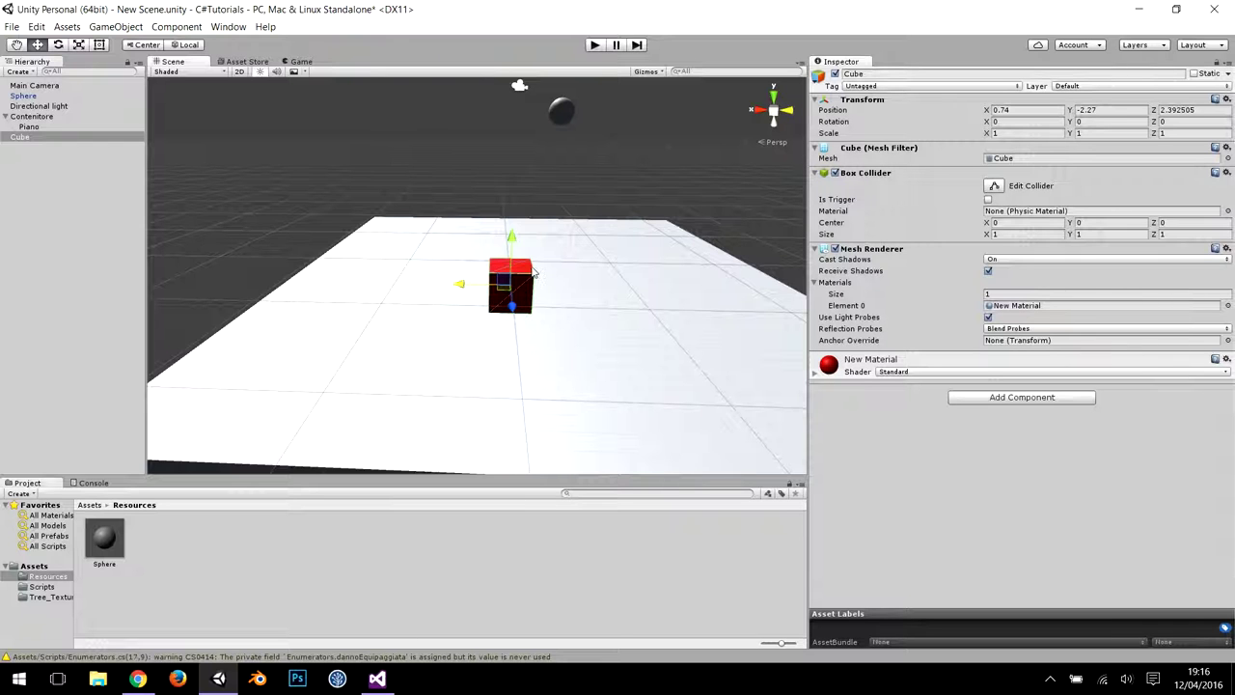
pyautogui.moveTo(462, 283)
pyautogui.mouseDown()
pyautogui.moveTo(351, 283)
pyautogui.moveTo(493, 284)
pyautogui.mouseUp()
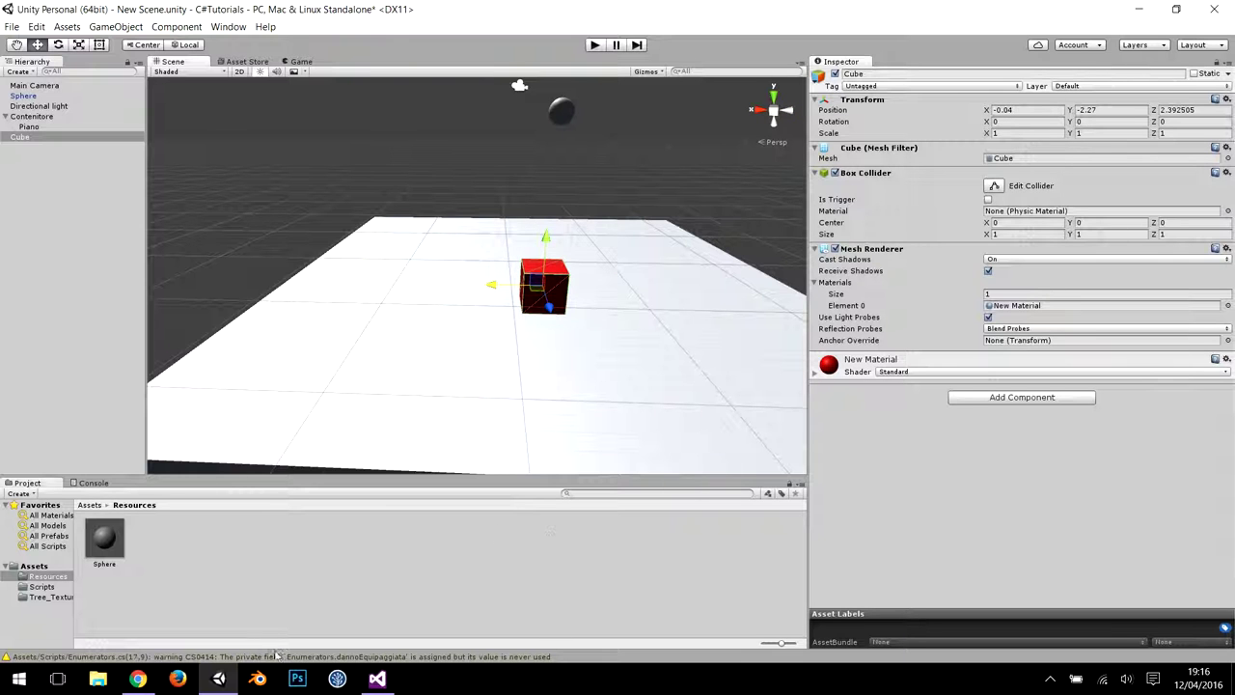
# - Add the Comportamento Cubo script component to the cube and open it in Visual Studio
pyautogui.click(967, 398)
pyautogui.write('comport')
pyautogui.press('Return')
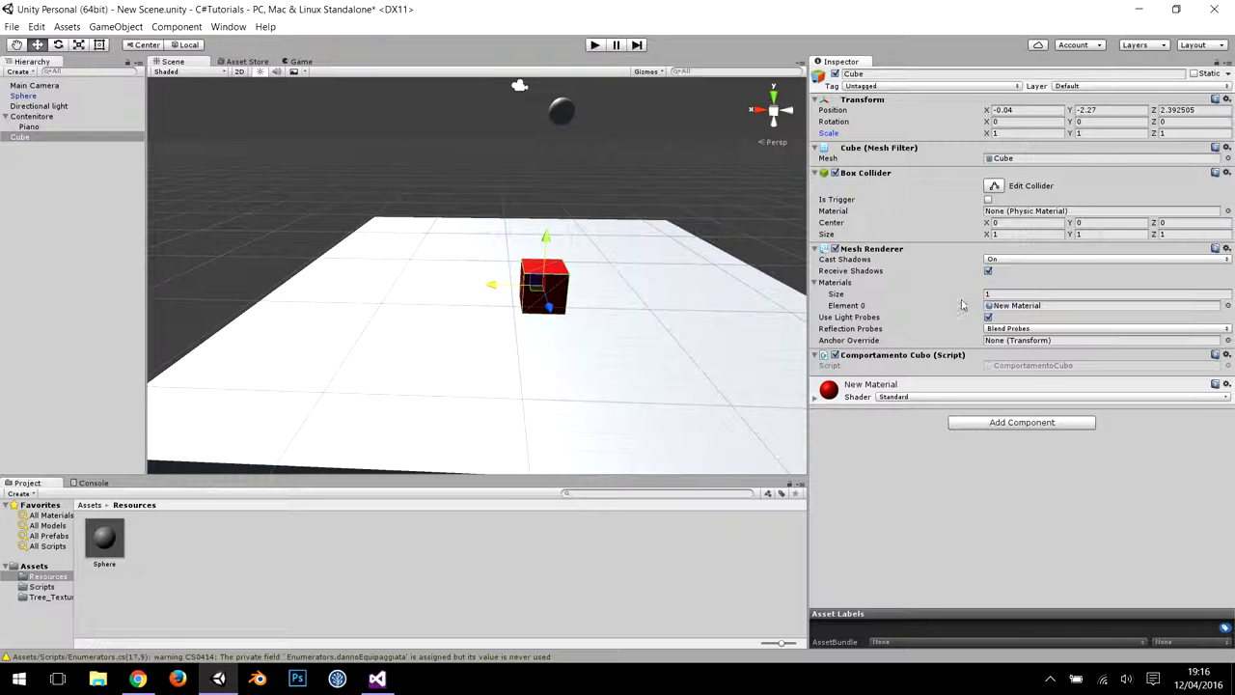
pyautogui.click(364, 687)
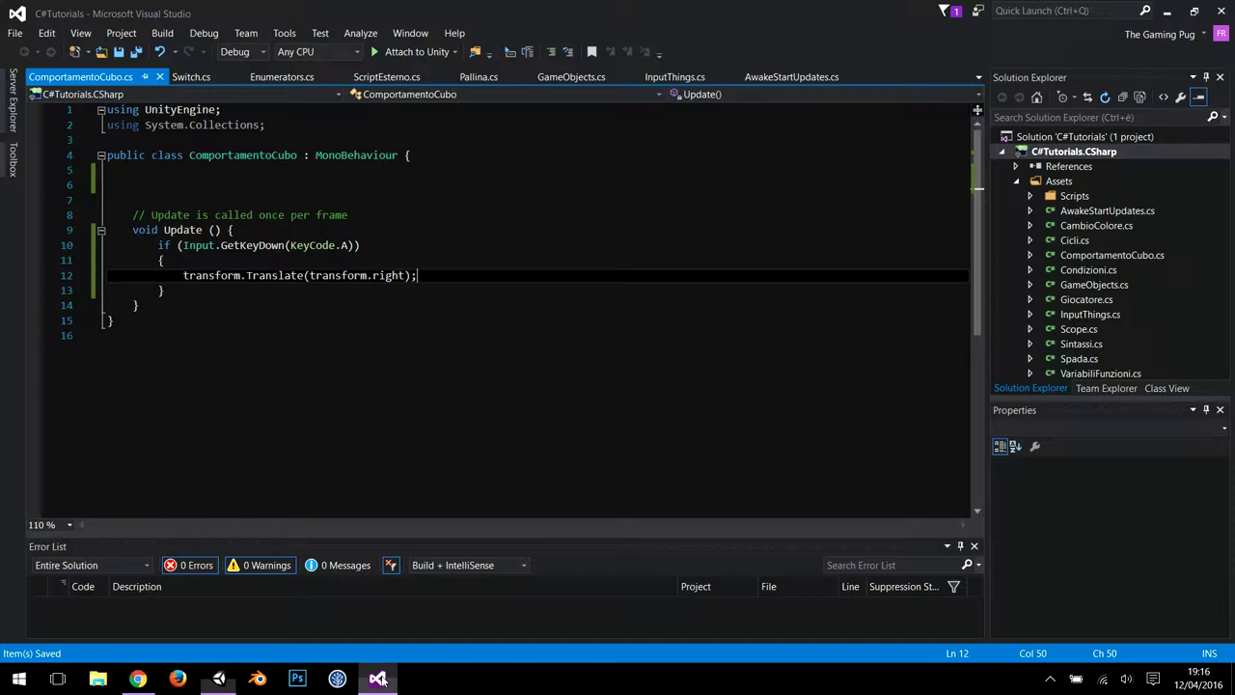
# - Look over the Update method and the Translate statement on line 12
pyautogui.click(145, 200)
pyautogui.moveTo(132, 229); pyautogui.dragTo(436, 236)
pyautogui.click(251, 230)
pyautogui.click(430, 246)
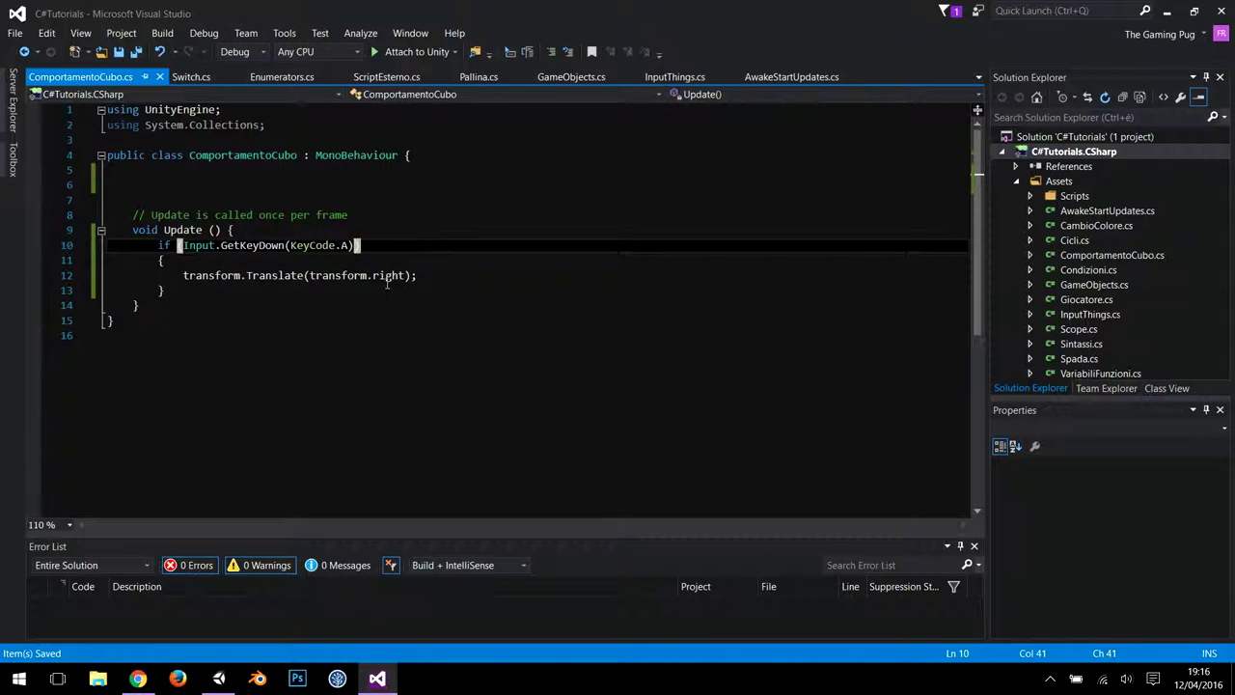
pyautogui.moveTo(183, 275); pyautogui.dragTo(417, 275)
pyautogui.press('End')
pyautogui.tripleClick(182, 275)
pyautogui.doubleClick(188, 275)
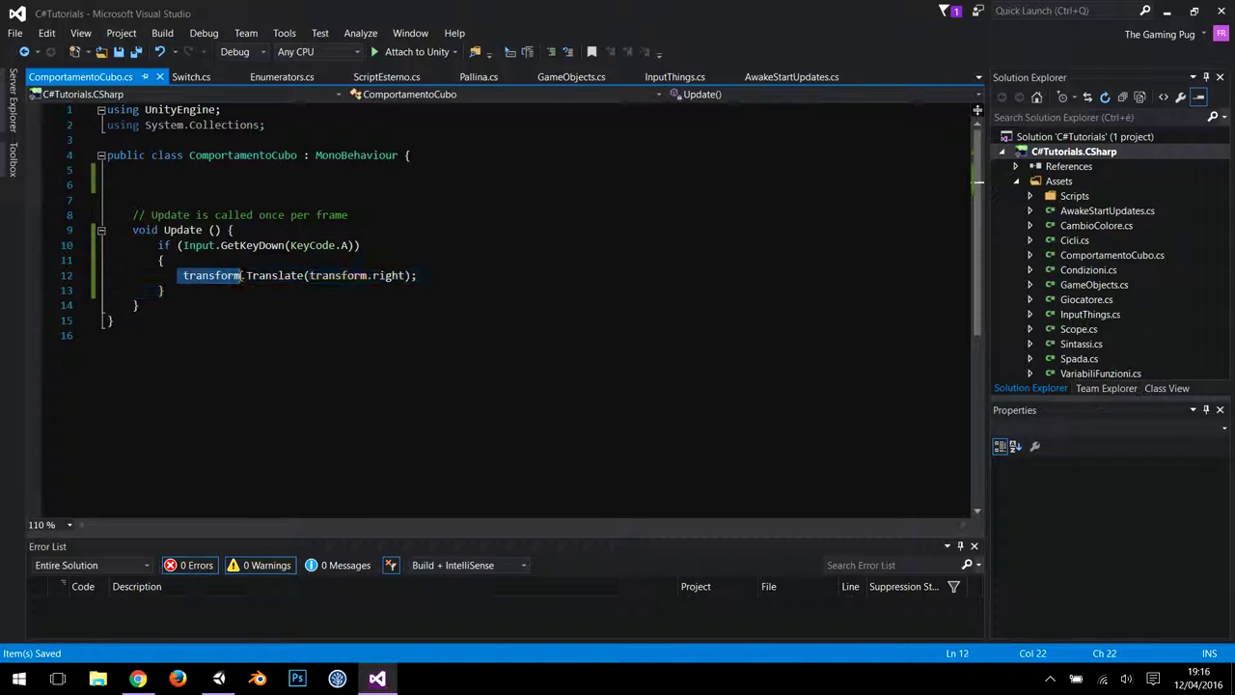
pyautogui.doubleClick(239, 277)
pyautogui.press('Down')
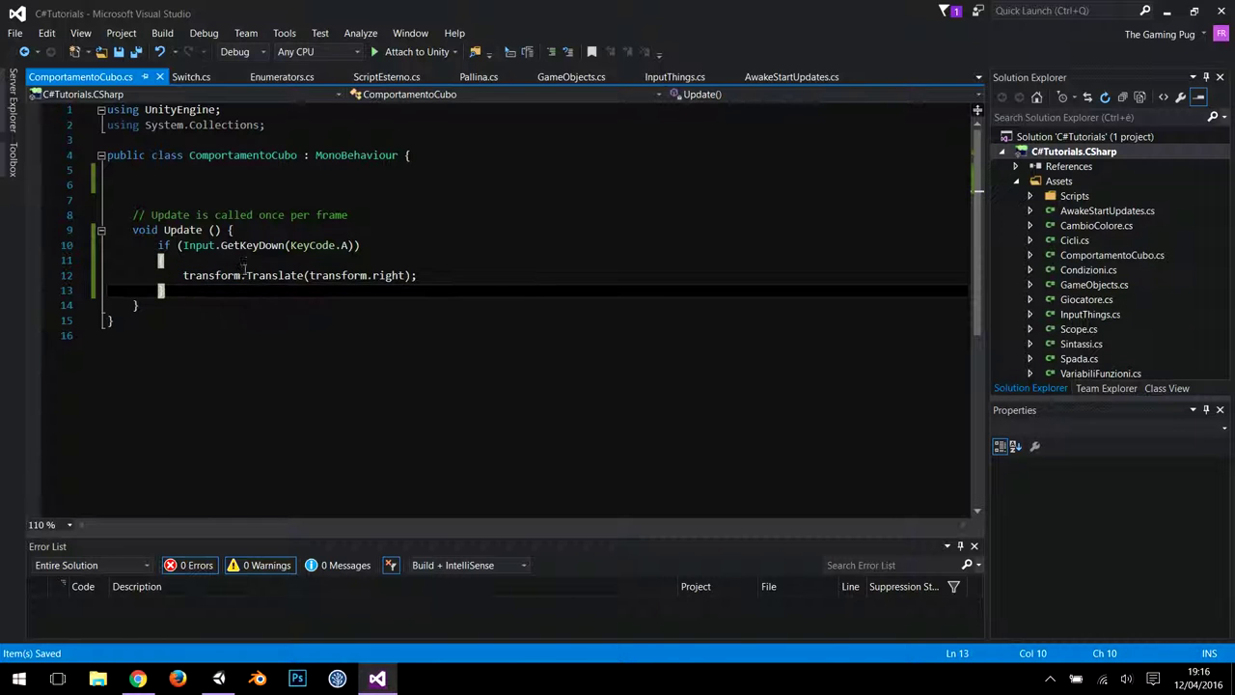
# - Examine the MonoBehaviour class declaration and the Translate call in ComportamentoCubo.cs
pyautogui.click(180, 184)
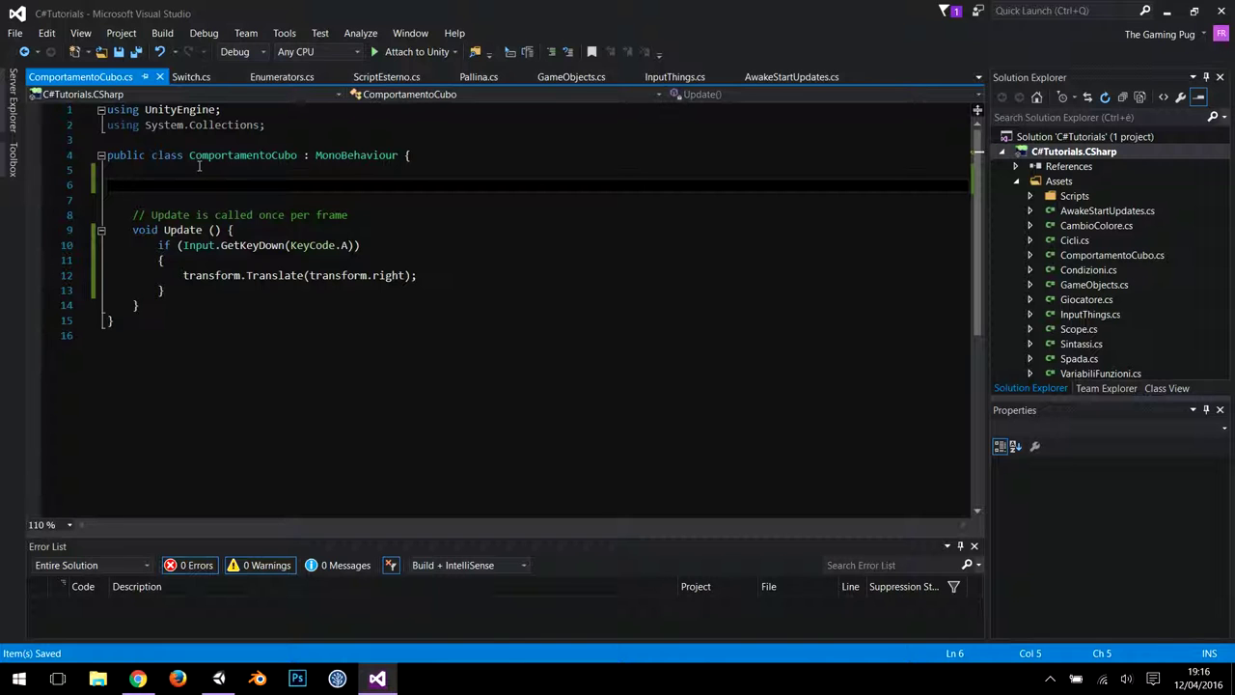
pyautogui.moveTo(316, 156); pyautogui.dragTo(388, 157)
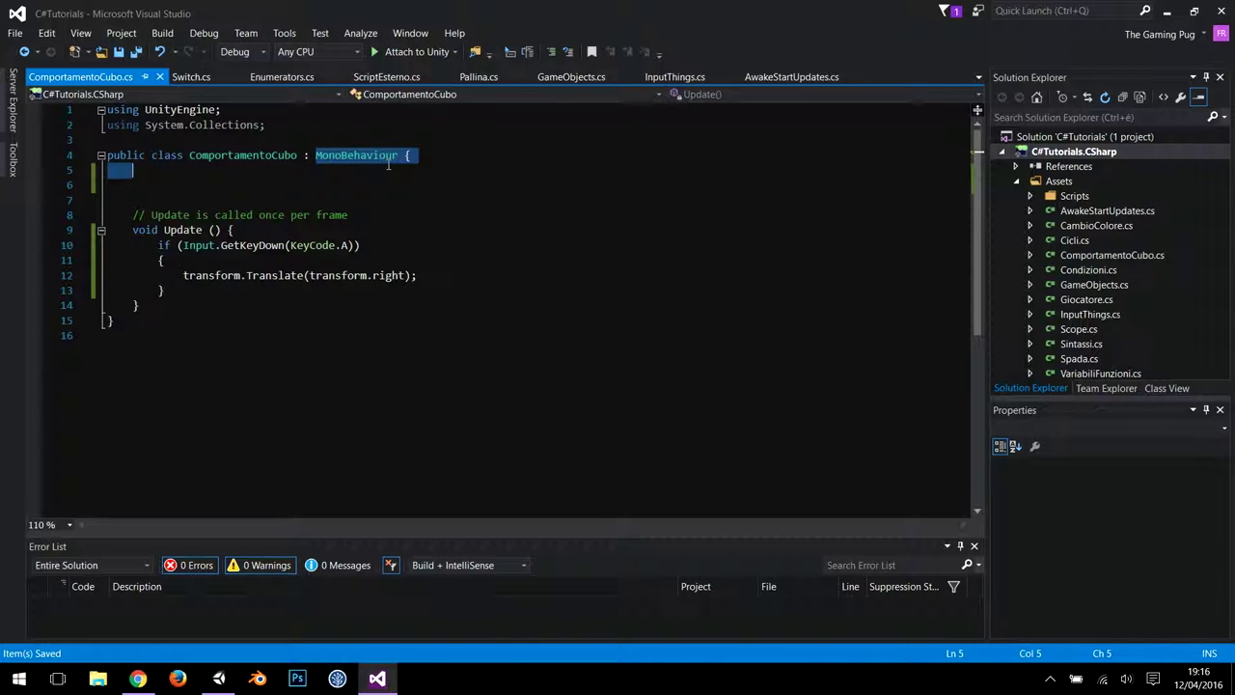
pyautogui.click(347, 156)
pyautogui.click(200, 297)
pyautogui.click(271, 277)
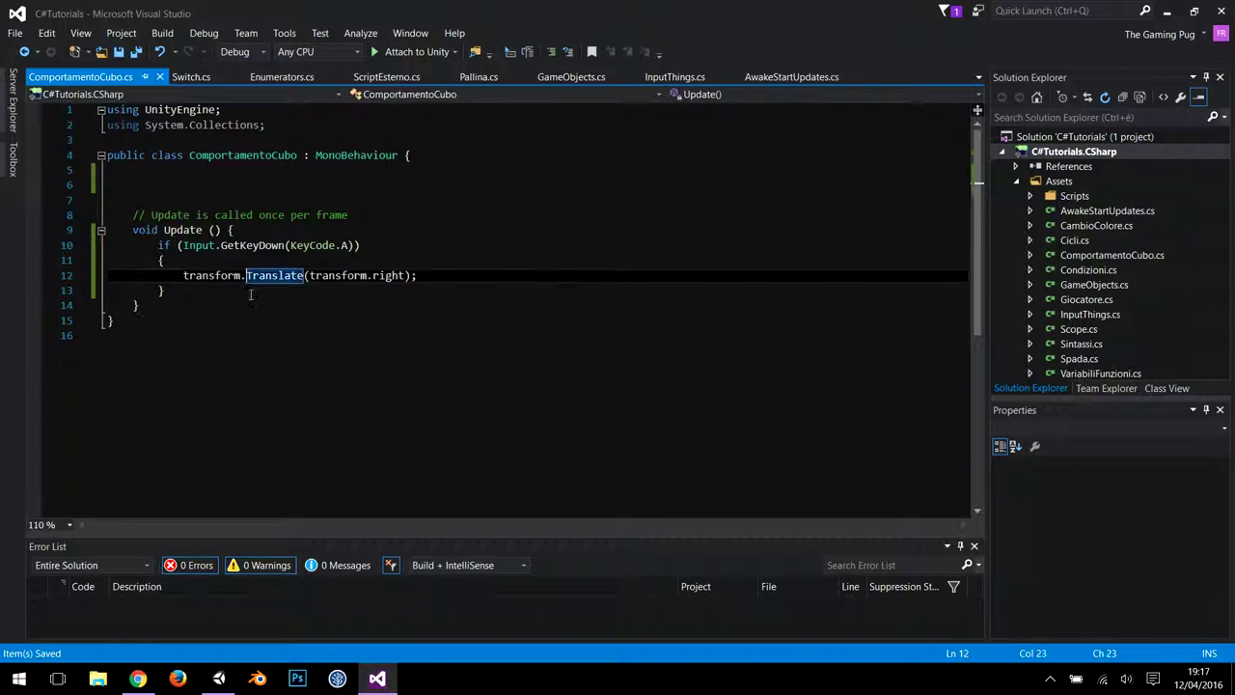
pyautogui.doubleClick(275, 276)
pyautogui.click(309, 303)
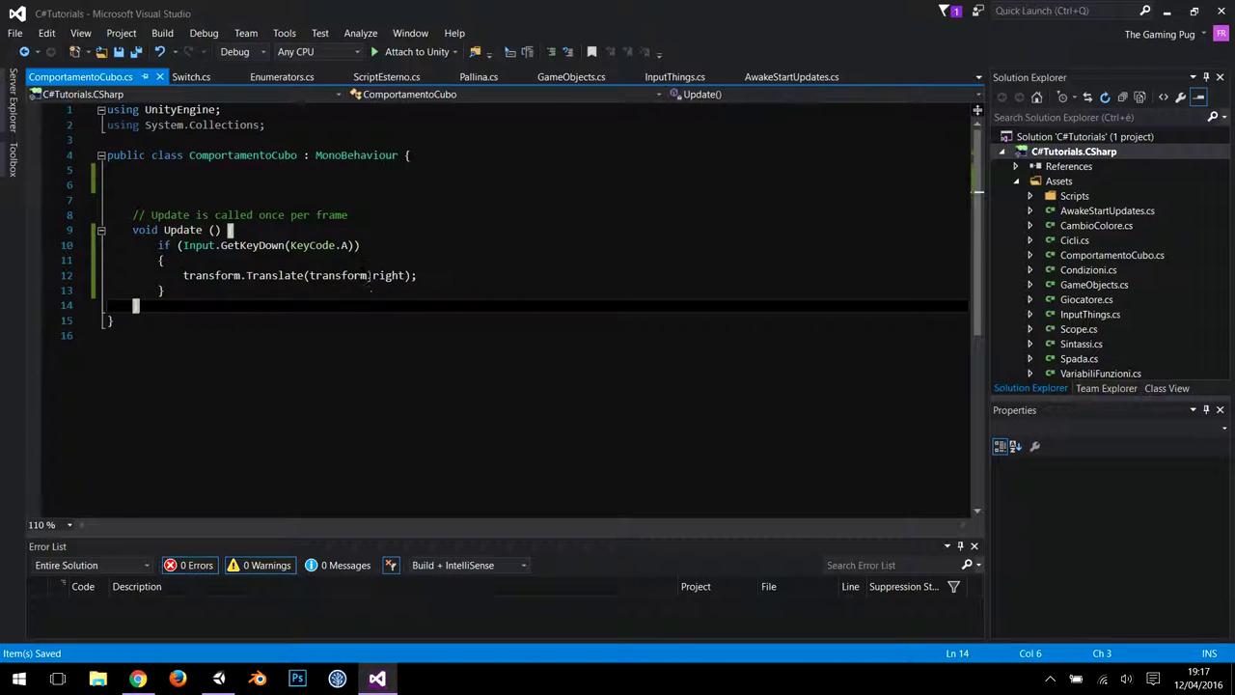
# - Append * 3f after transform.right on line 12, save all, and return to Unity
pyautogui.click(405, 276)
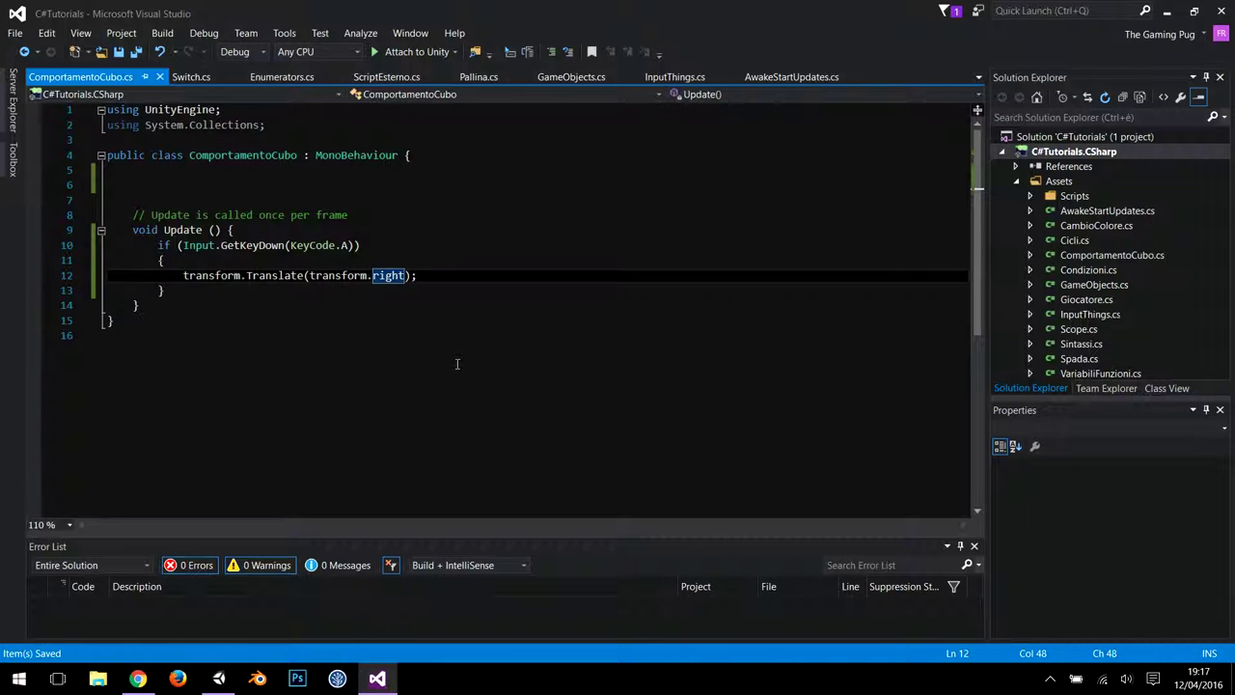
pyautogui.write('*')
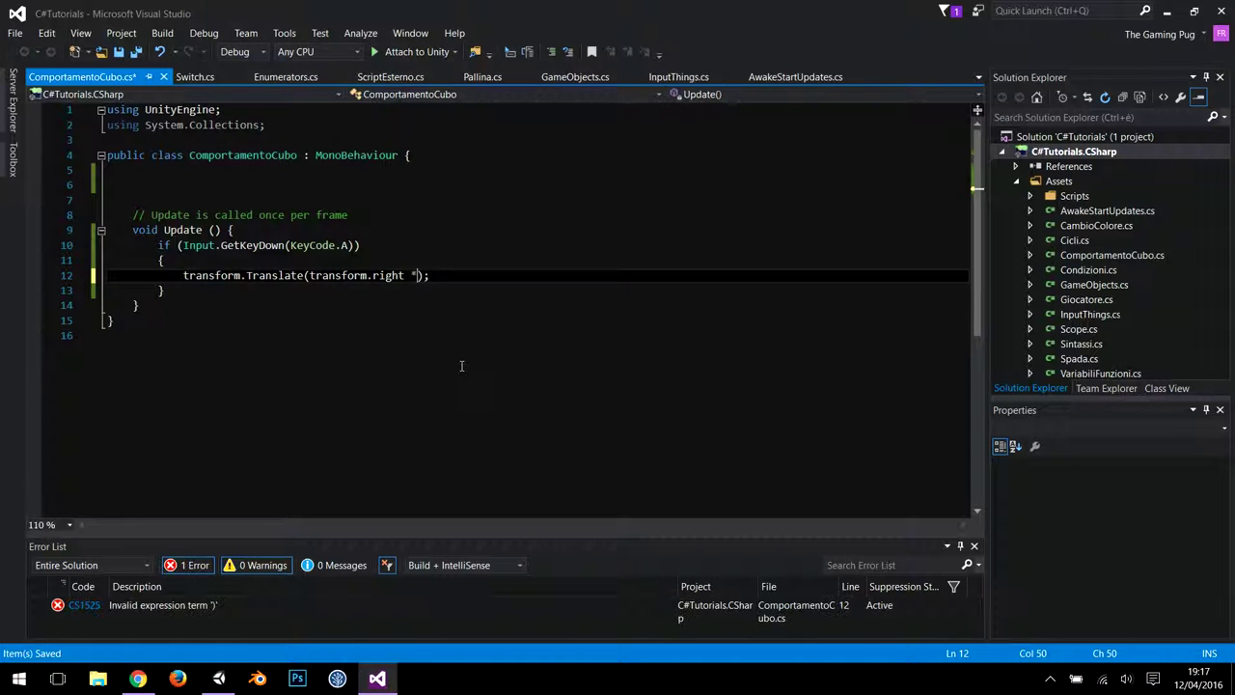
pyautogui.write(' 3f')
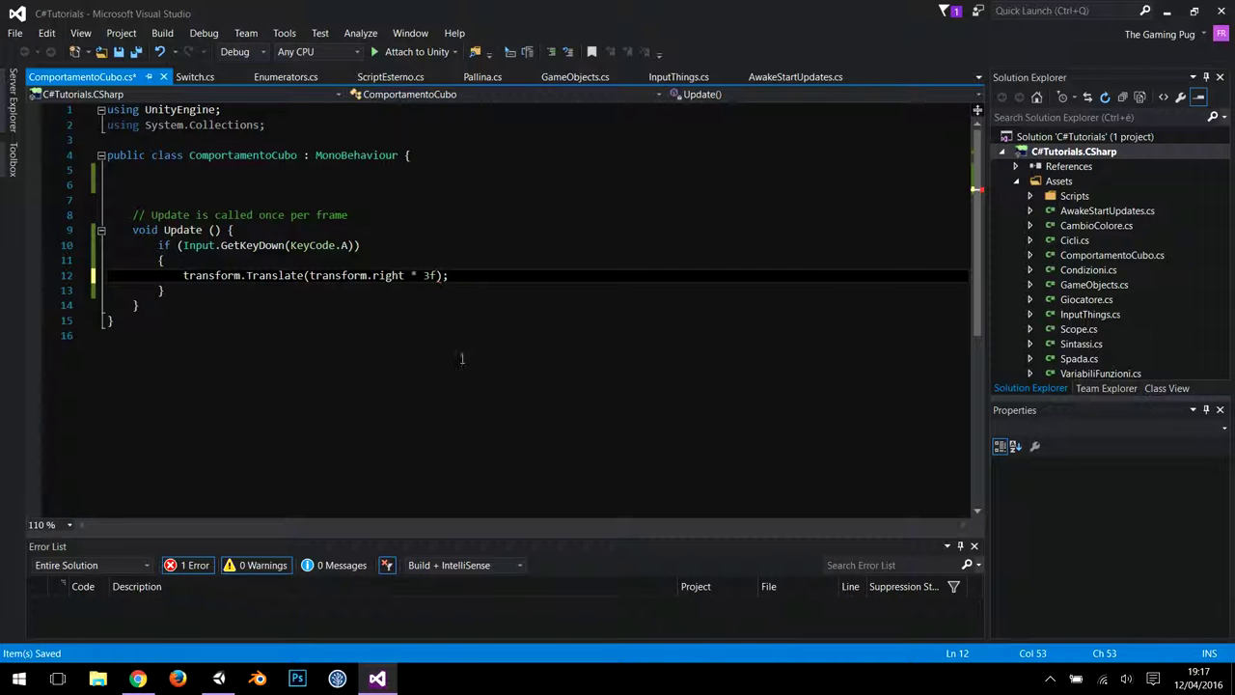
pyautogui.click(137, 55)
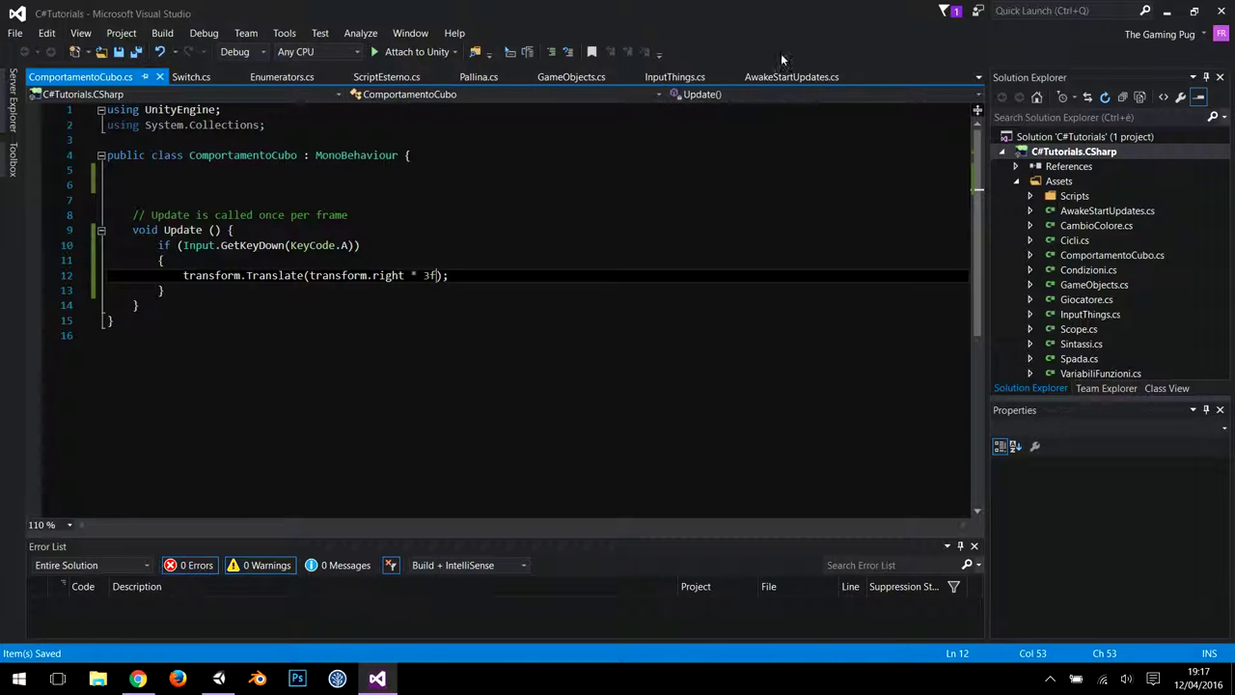
pyautogui.click(1167, 12)
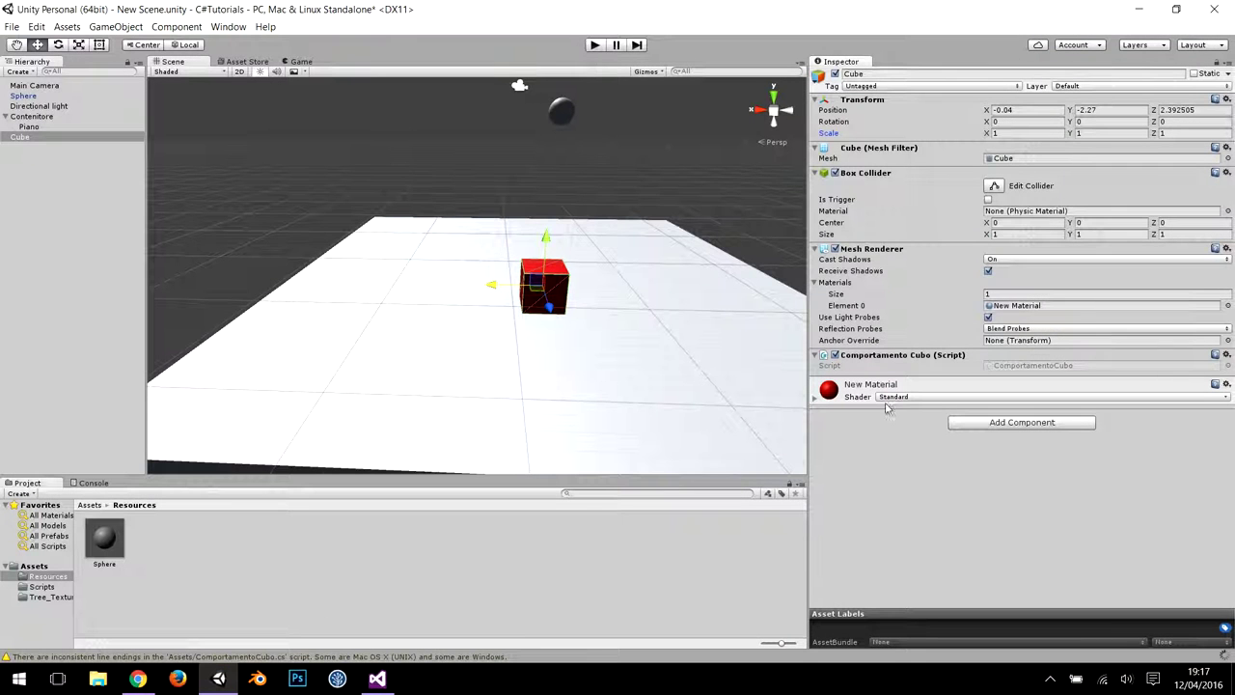
pyautogui.click(597, 47)
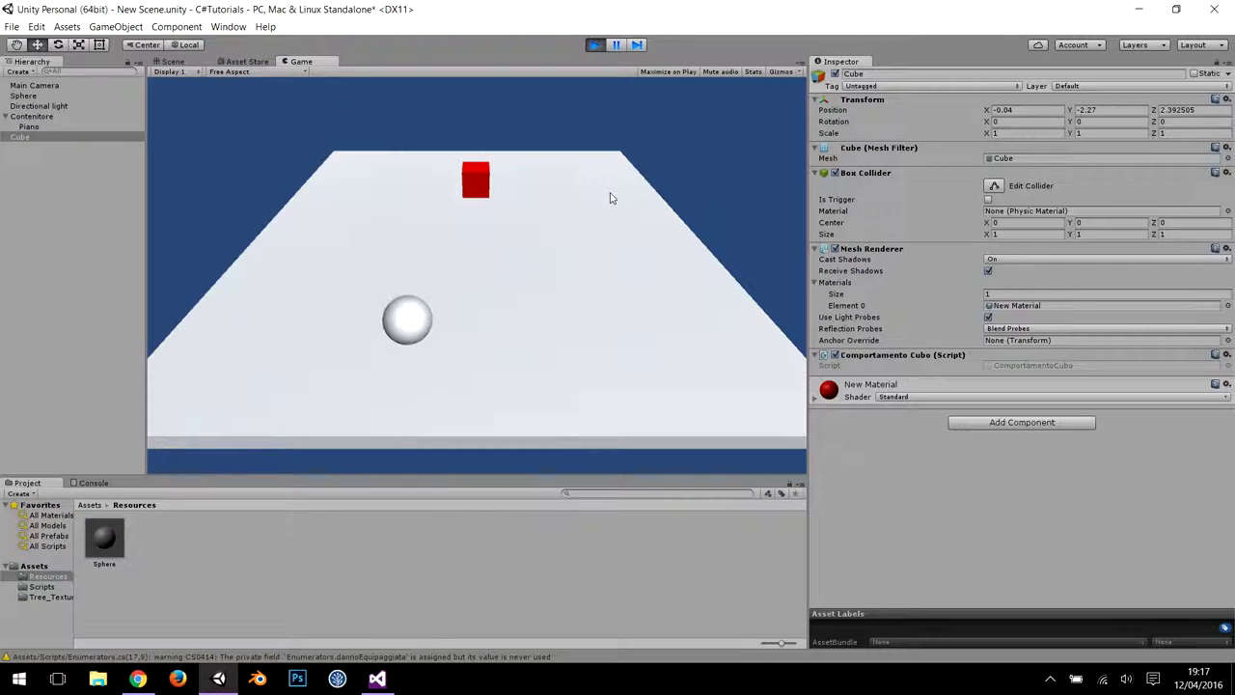
pyautogui.press('Right')
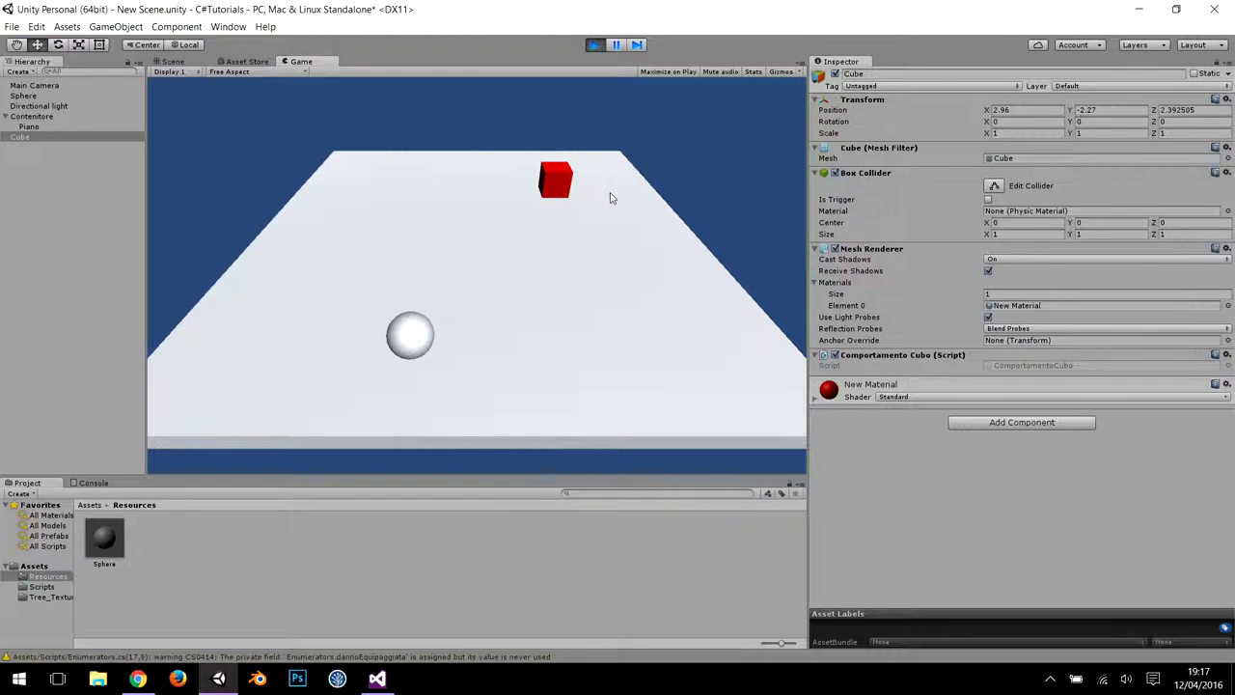
pyautogui.press('Right')
pyautogui.press('Right')
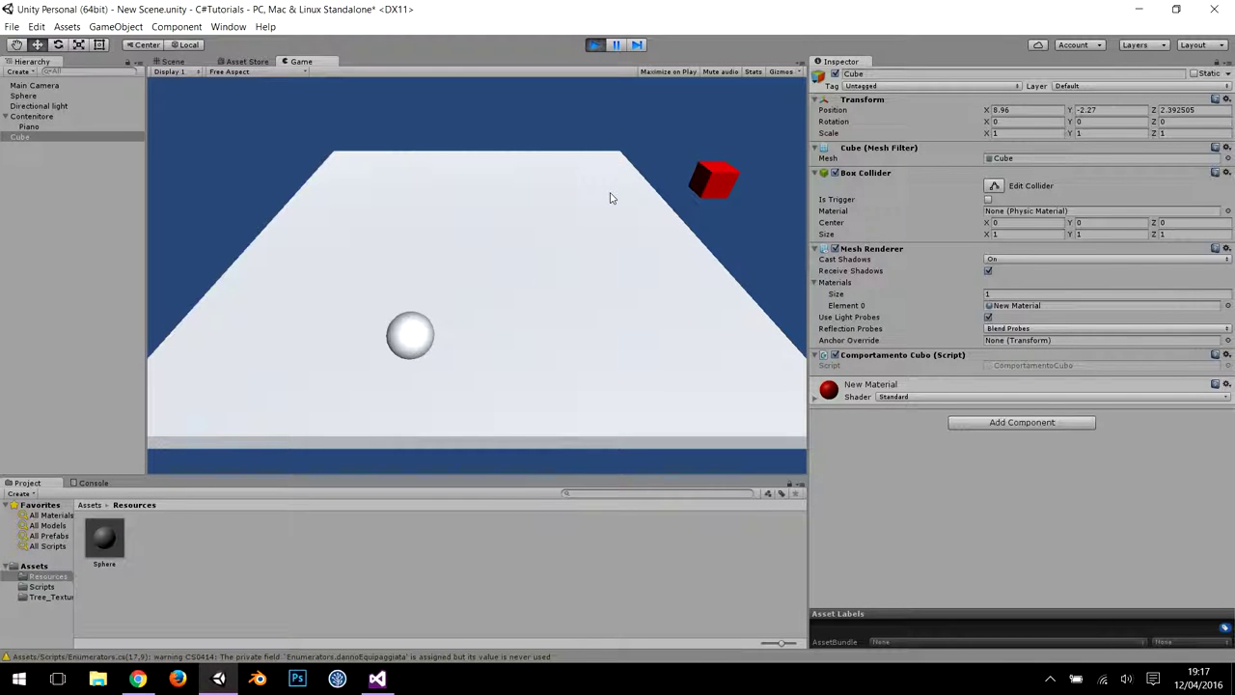
pyautogui.click(596, 45)
pyautogui.moveTo(384, 685)
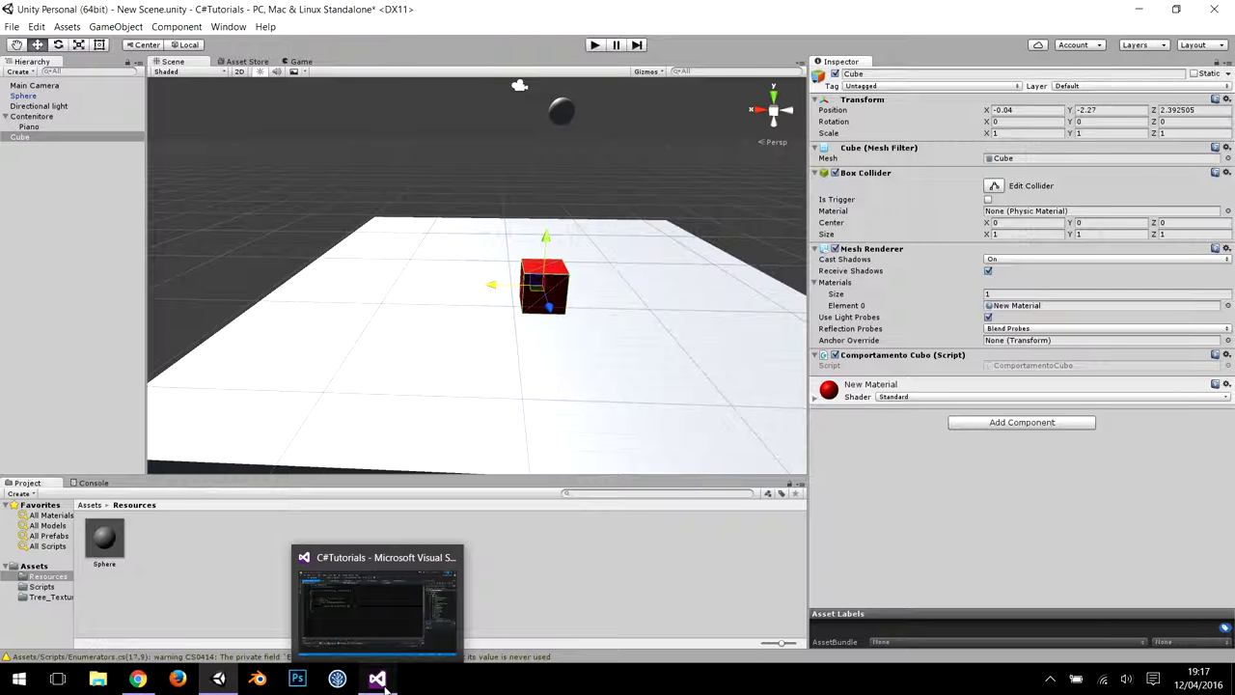
pyautogui.click(378, 603)
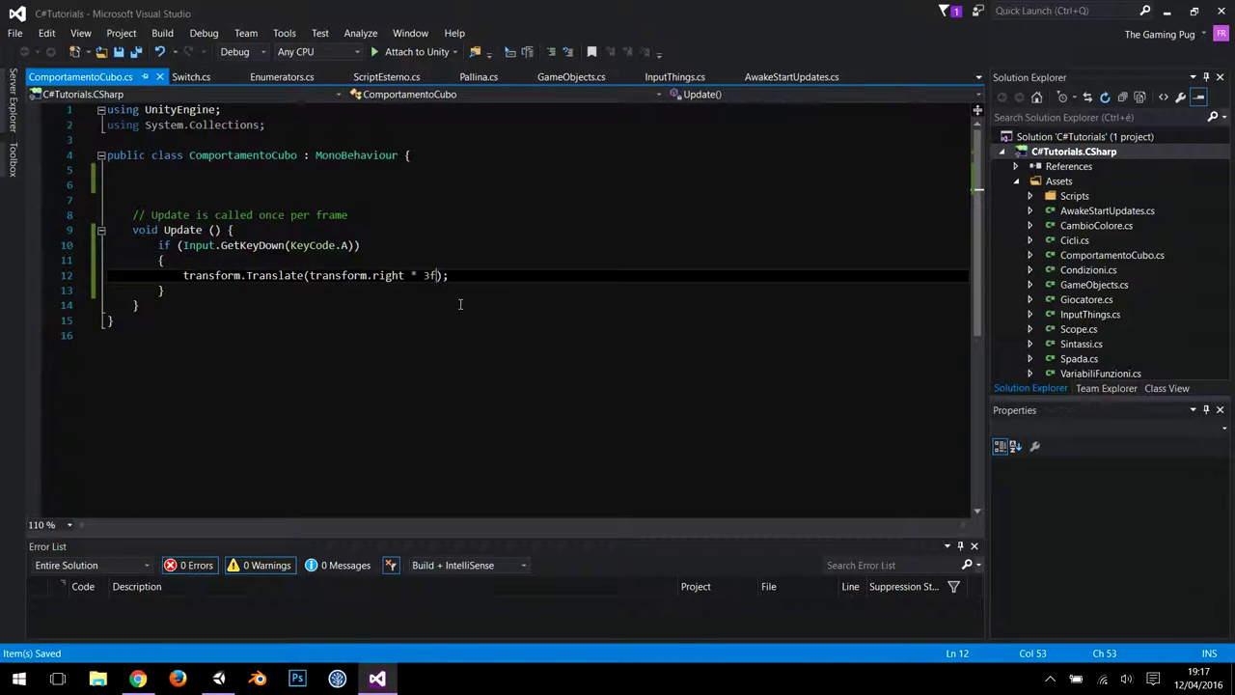
# - Multiply line 12's movement by Time.deltaTime after 3f, using autocomplete
pyautogui.write('* Time.delta')
pyautogui.press('Tab')
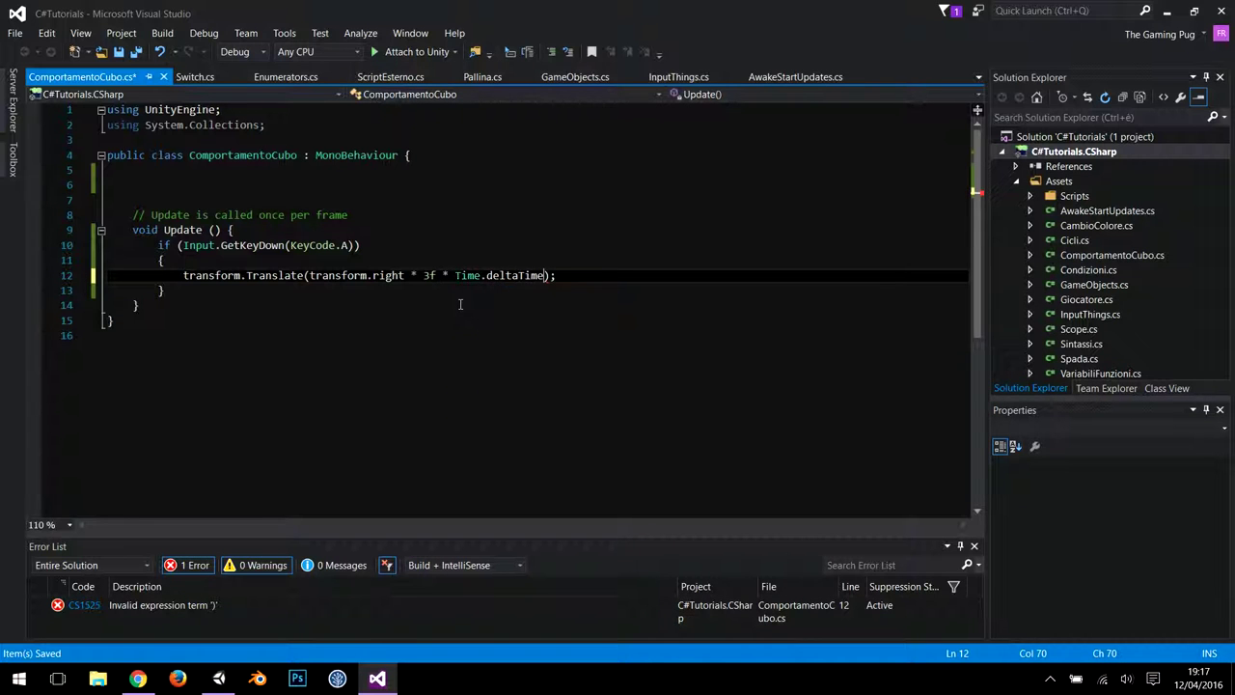
pyautogui.press('Down')
pyautogui.press('Down')
pyautogui.press('Down')
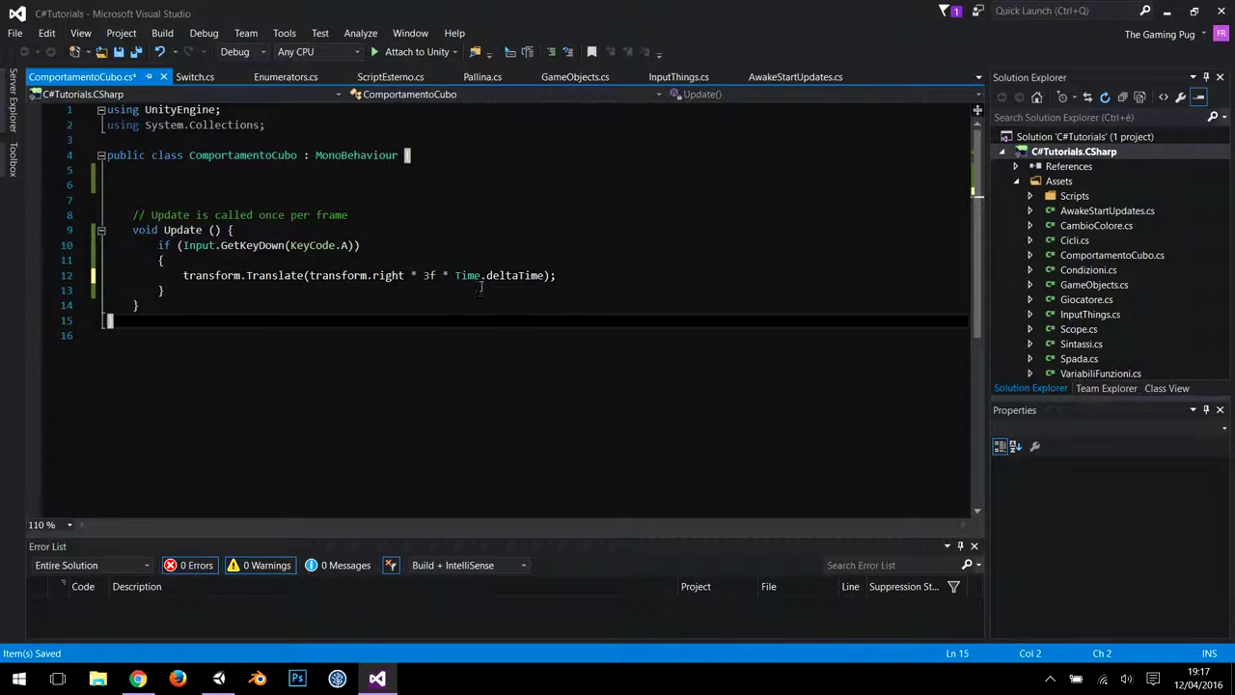
pyautogui.doubleClick(388, 275)
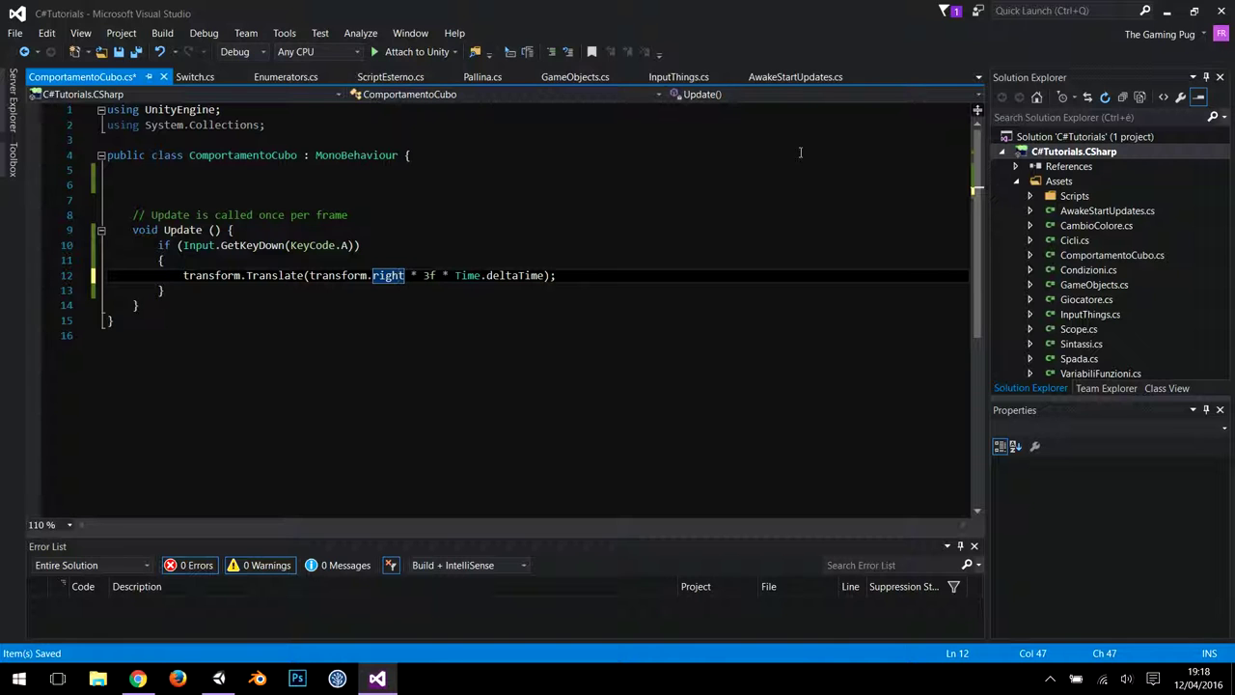
# - Check the end of line 12 after deltaTime, save the script, and go back to Unity
pyautogui.click(241, 285)
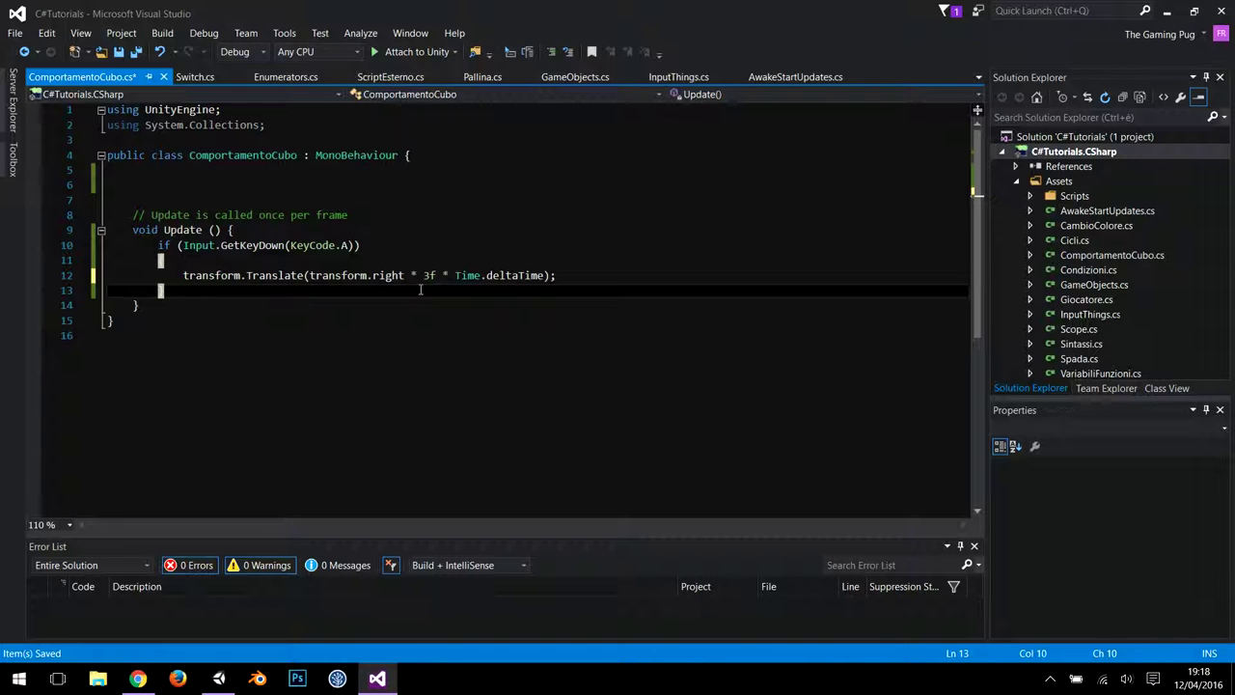
pyautogui.press('Up')
pyautogui.press('End')
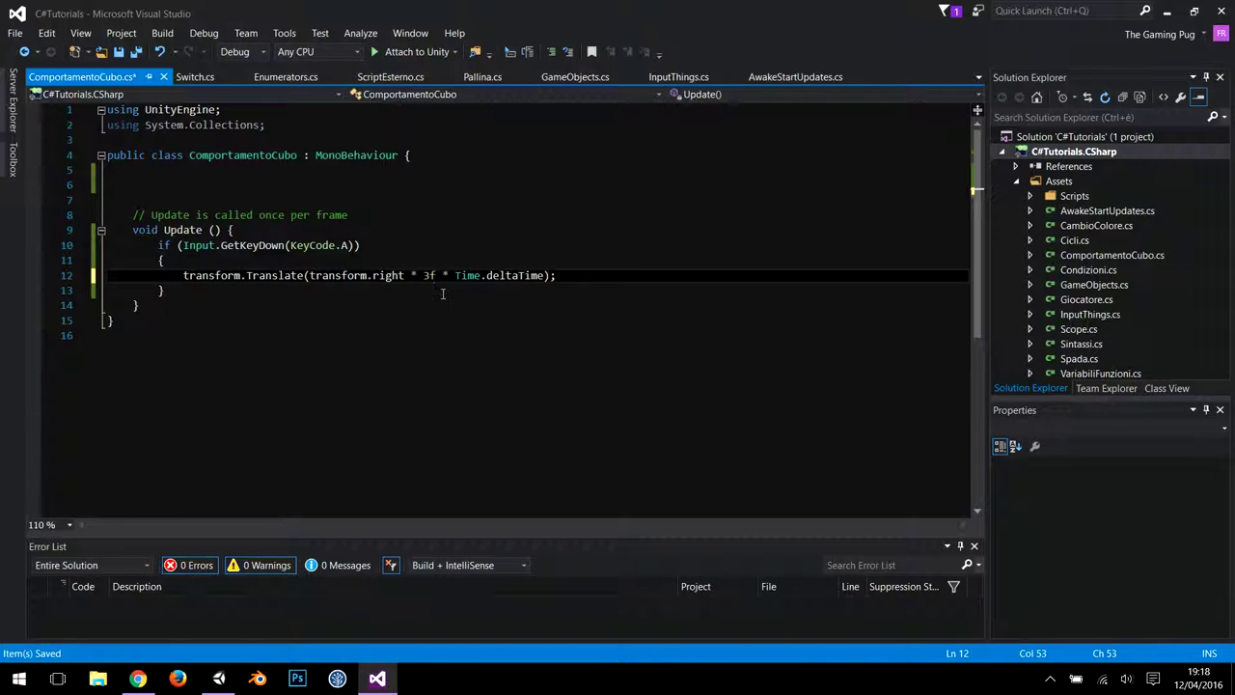
pyautogui.click(428, 336)
pyautogui.click(462, 275)
pyautogui.click(546, 275)
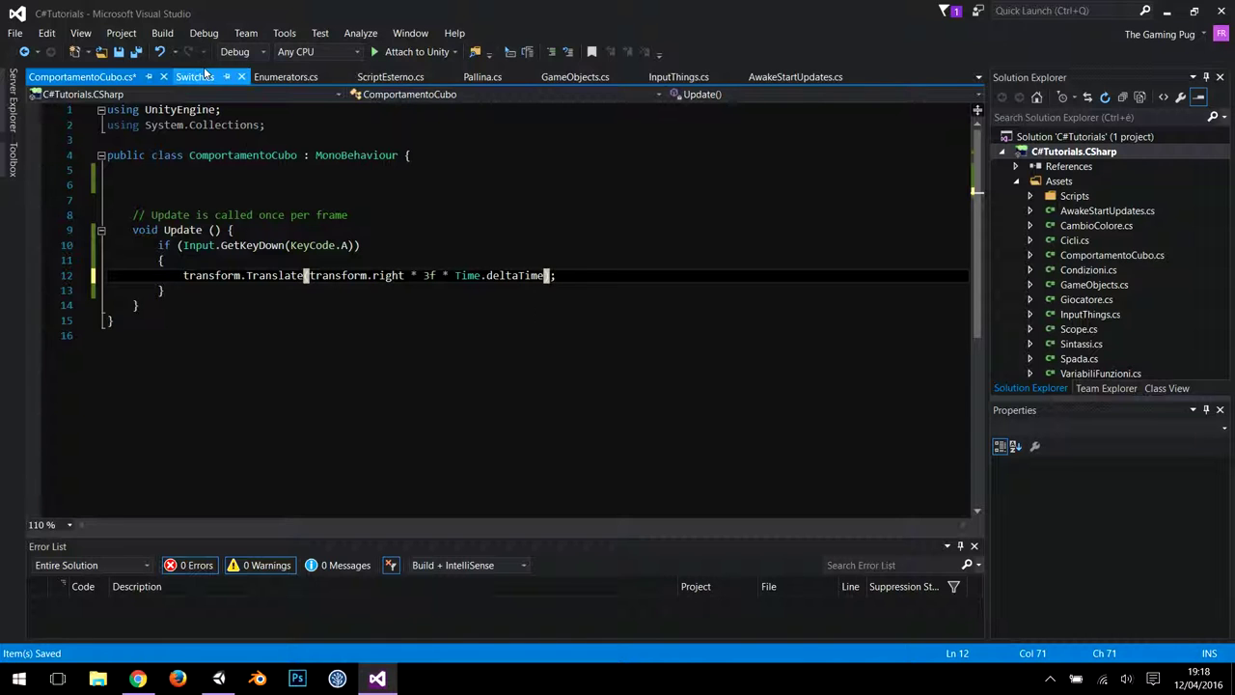
pyautogui.click(135, 52)
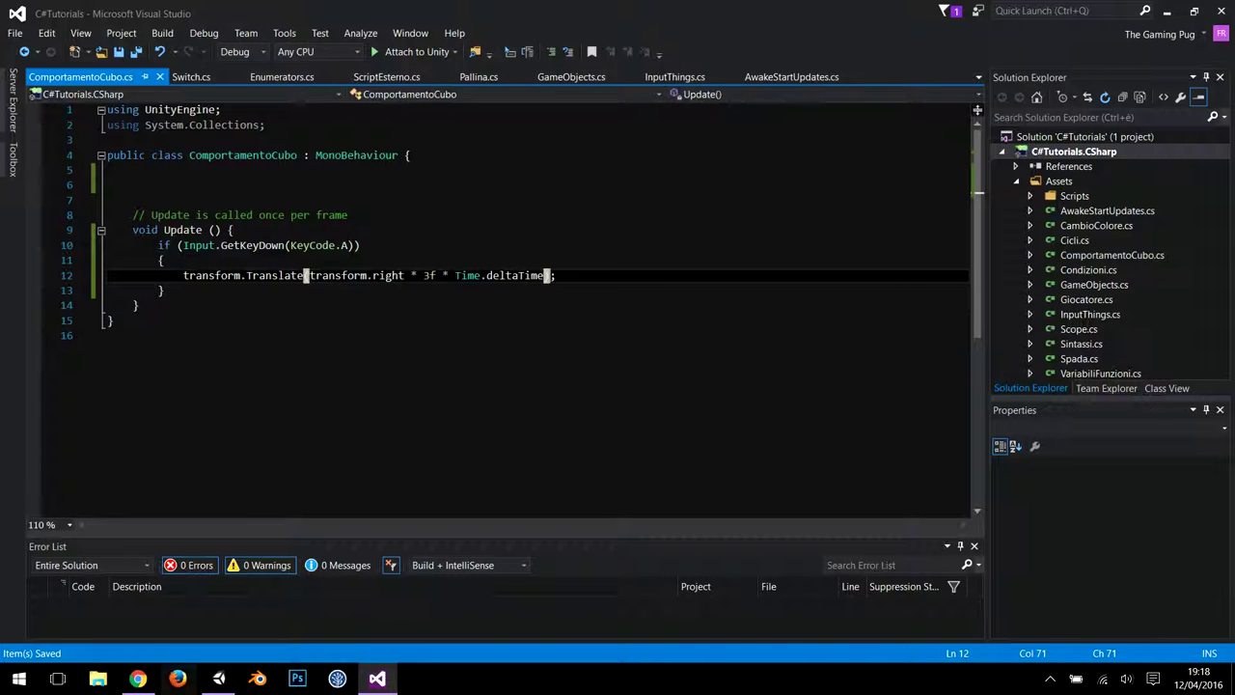
pyautogui.click(219, 679)
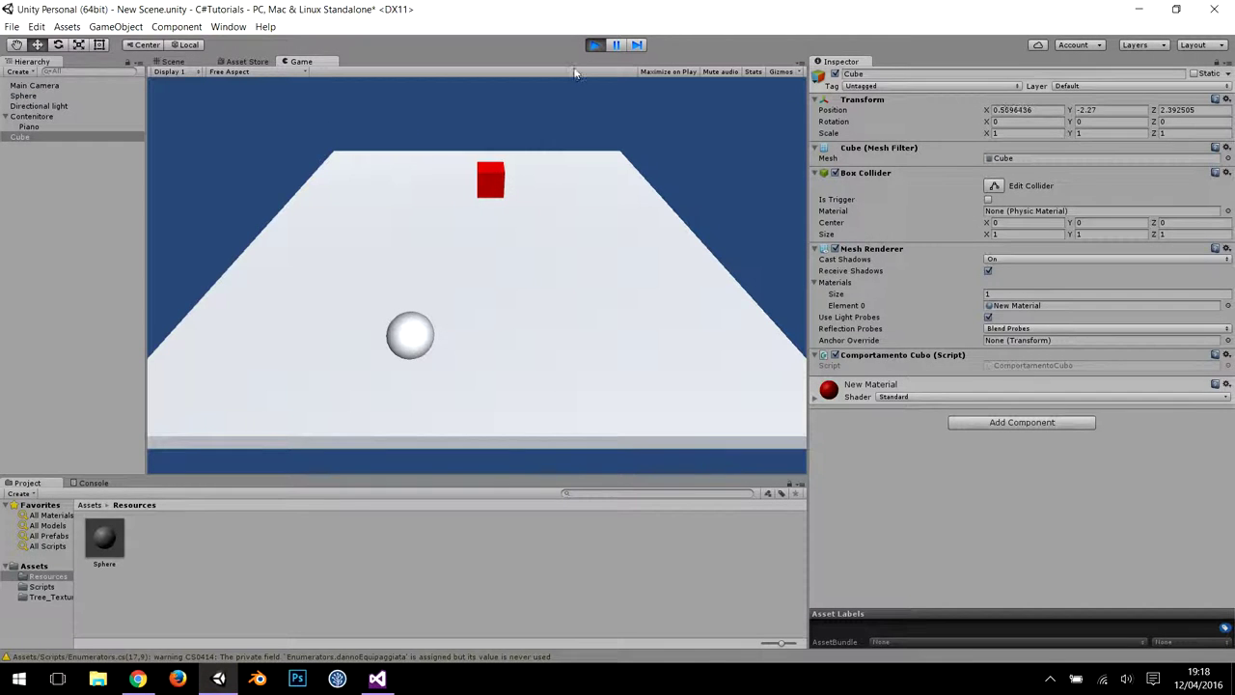
# - Stop play and replace GetKeyDown with GetKey on line 10, then save the script
pyautogui.click(592, 45)
pyautogui.click(377, 678)
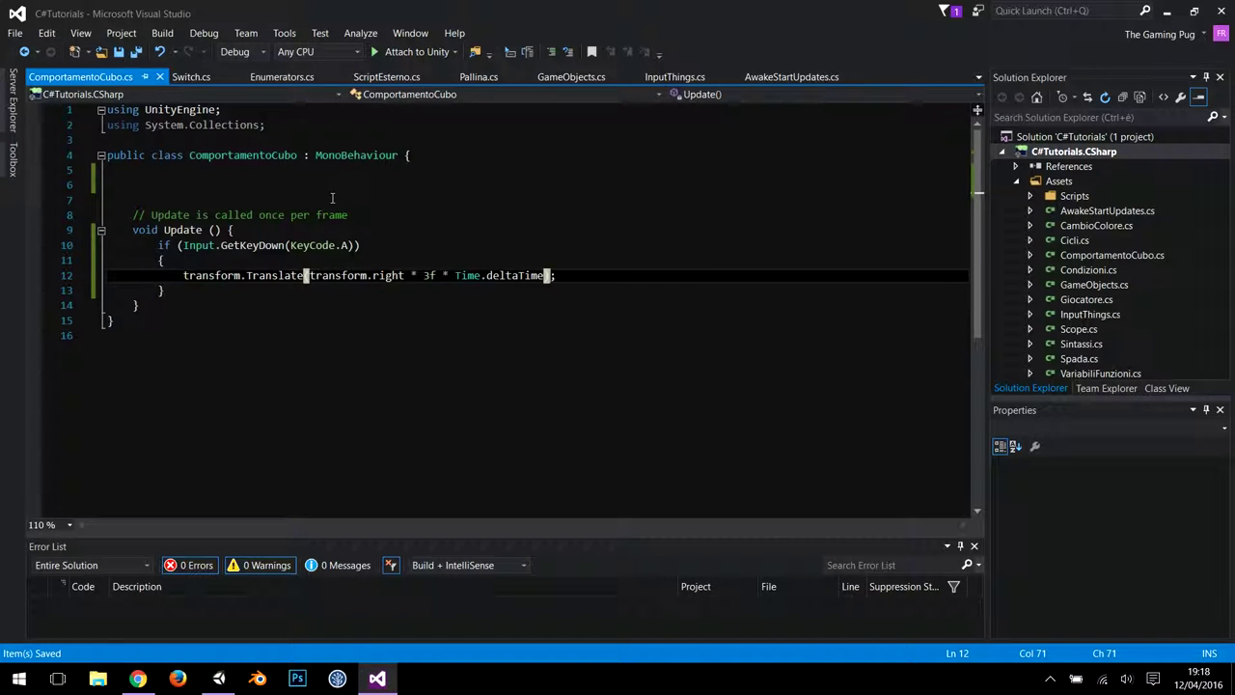
pyautogui.click(292, 244)
pyautogui.doubleClick(253, 245)
pyautogui.write('GetKey')
pyautogui.click(138, 52)
# - Play the scene to test the cube moving steadily right while A is held
pyautogui.click(219, 679)
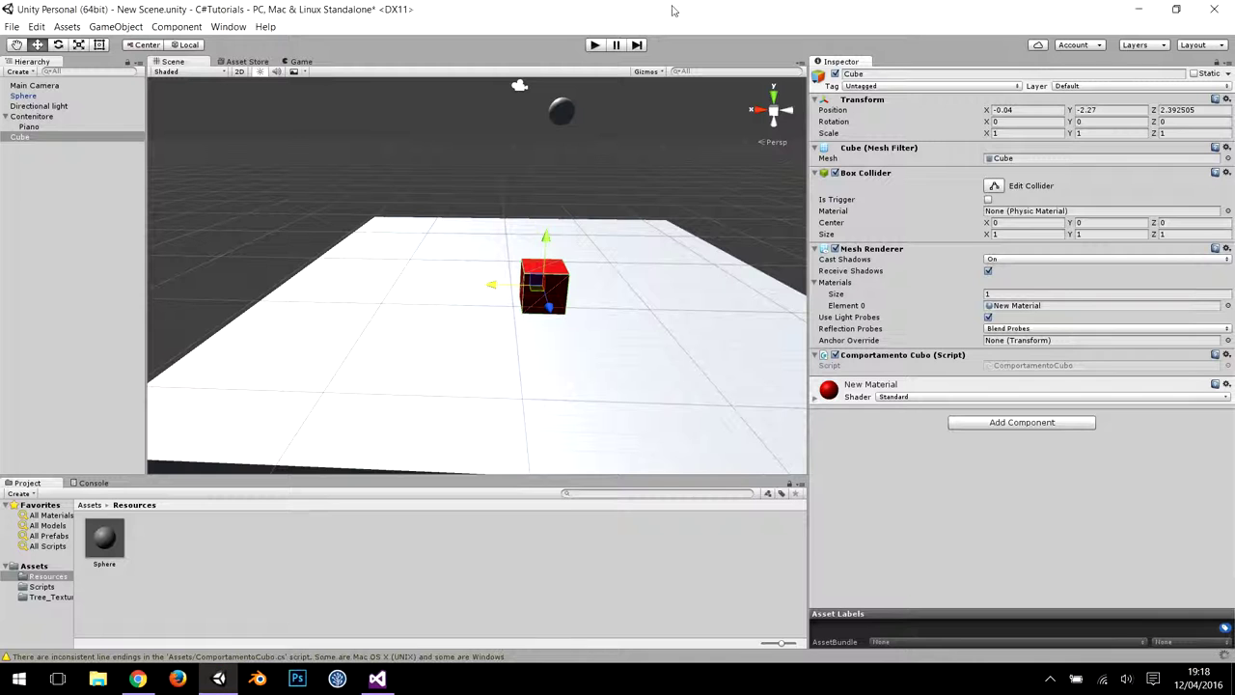
pyautogui.click(597, 45)
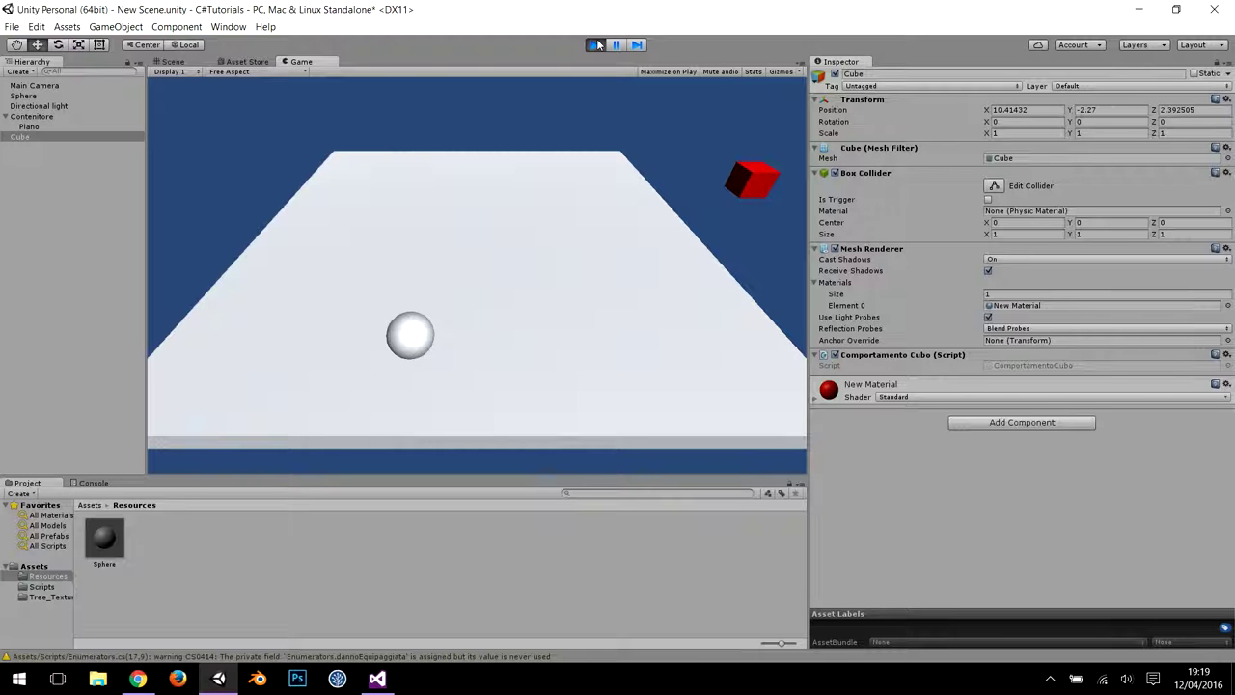
pyautogui.click(377, 678)
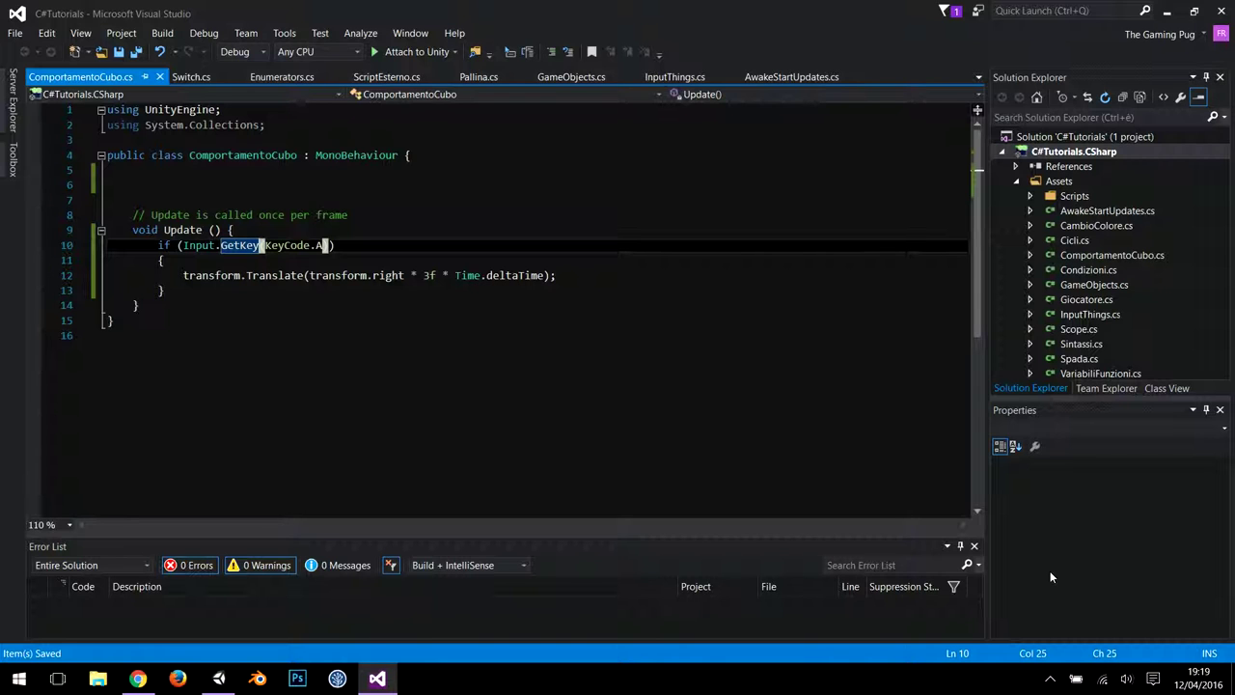
# - Close the if-condition's parenthesis and start a transform.Rotate( call on a new line
pyautogui.write(')')
pyautogui.click(490, 292)
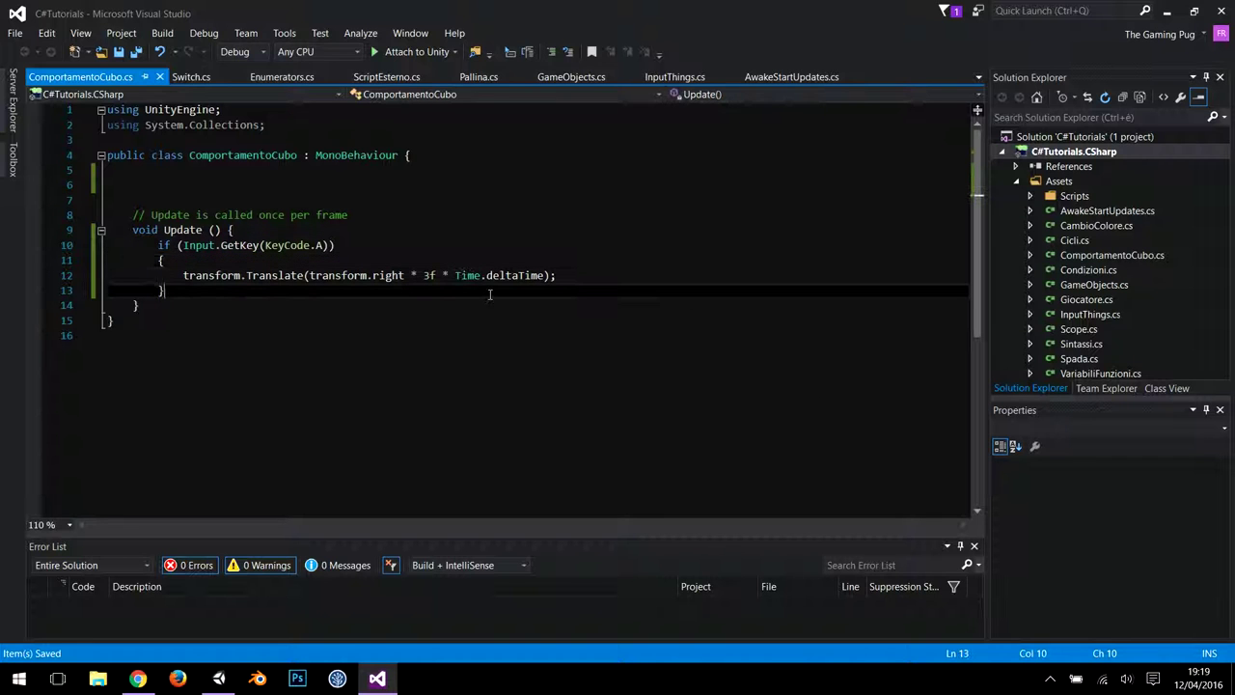
pyautogui.press('Return')
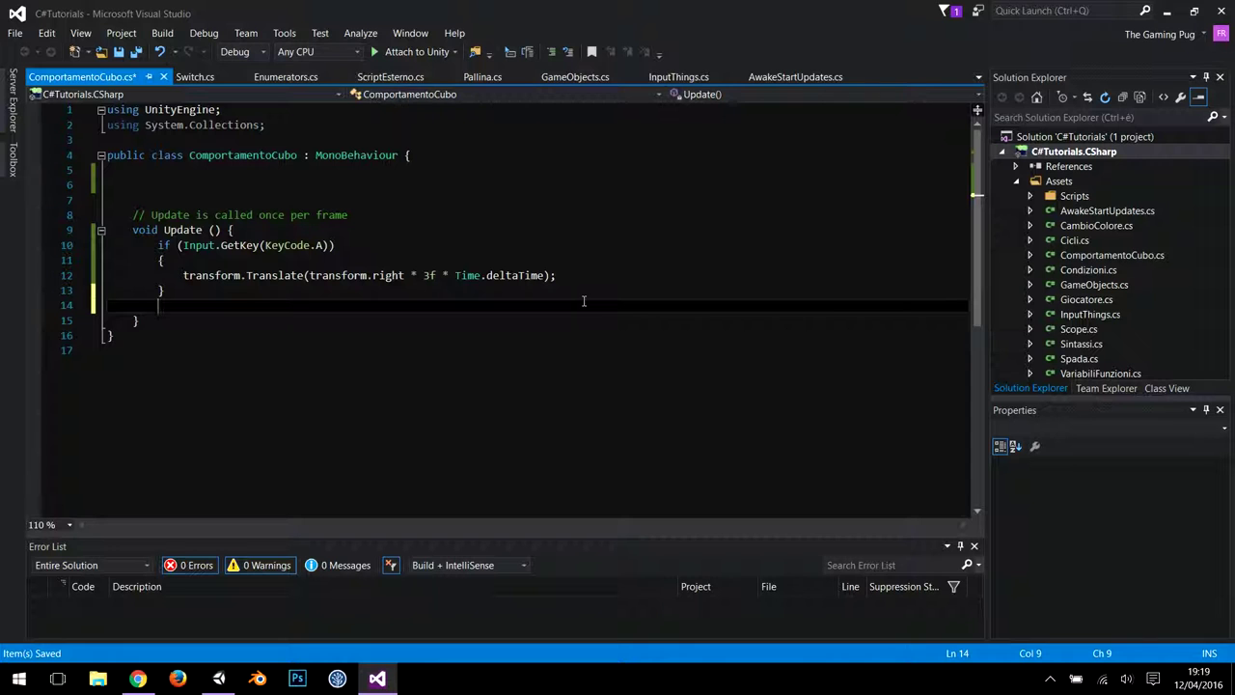
pyautogui.write('tra')
pyautogui.press('Tab')
pyautogui.write('.rot')
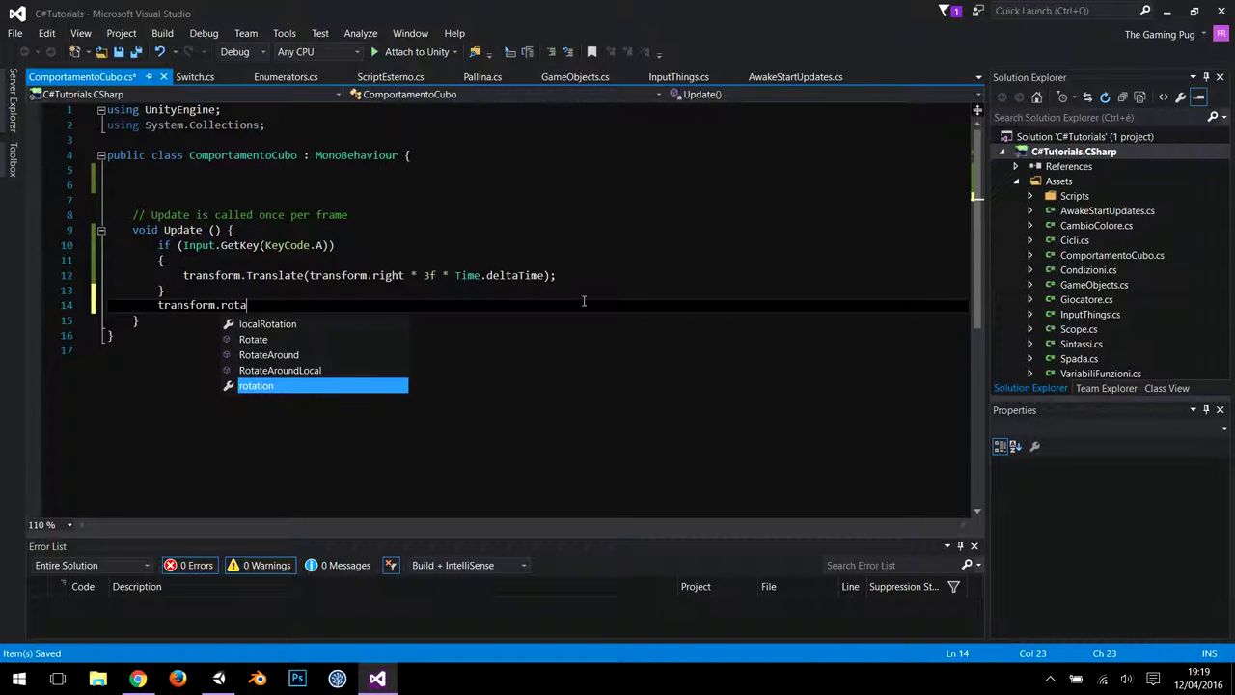
pyautogui.press('Up')
pyautogui.press('Tab')
pyautogui.press('BackSpace')
pyautogui.press('BackSpace')
pyautogui.press('BackSpace')
pyautogui.press('BackSpace')
pyautogui.press('BackSpace')
pyautogui.press('BackSpace')
pyautogui.press('BackSpace')
pyautogui.press('BackSpace')
pyautogui.press('BackSpace')
pyautogui.press('BackSpace')
pyautogui.press('BackSpace')
pyautogui.write('rota')
pyautogui.press('Up')
pyautogui.press('Up')
pyautogui.press('Up')
pyautogui.press('Tab')
pyautogui.write('(')
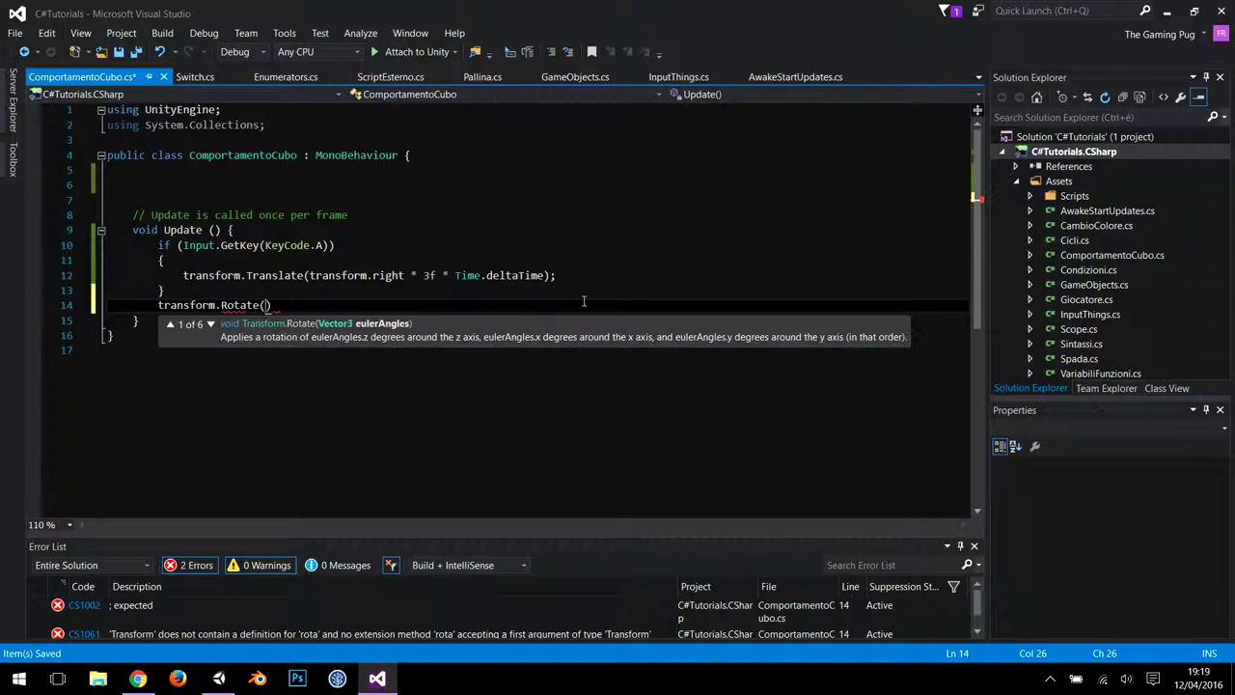
# - Give Rotate the argument Vector3.forward * 3f and save
pyautogui.press('Down')
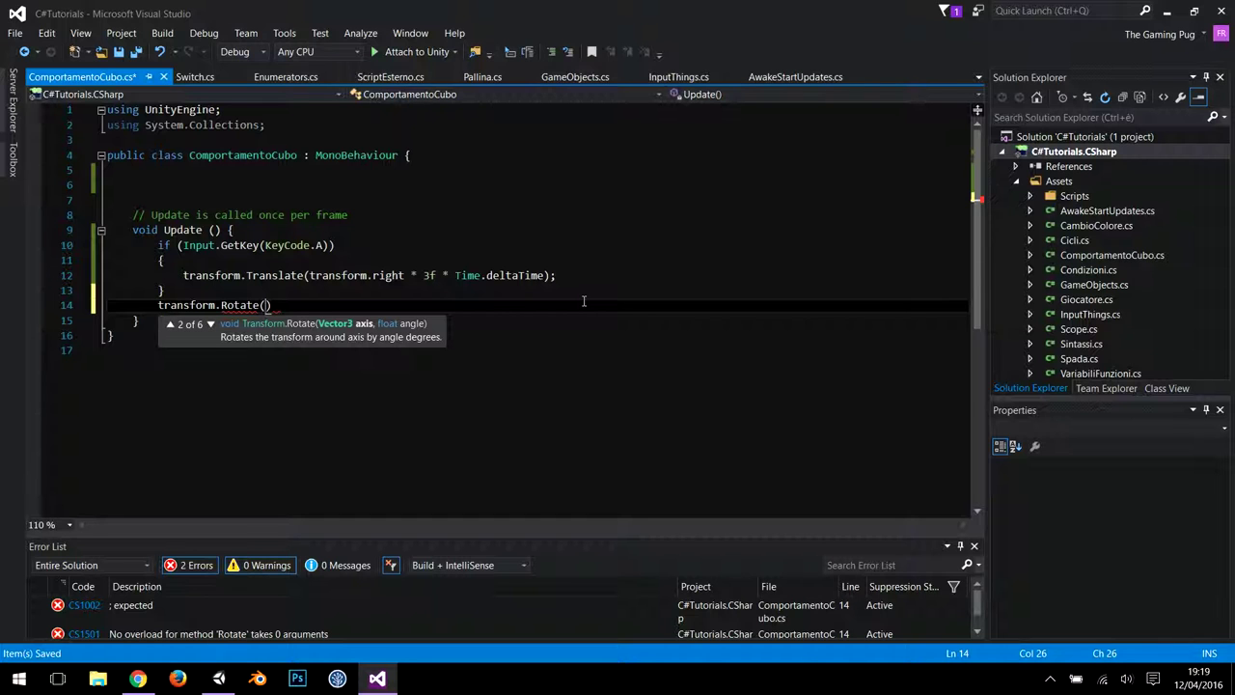
pyautogui.press('Down')
pyautogui.press('Down')
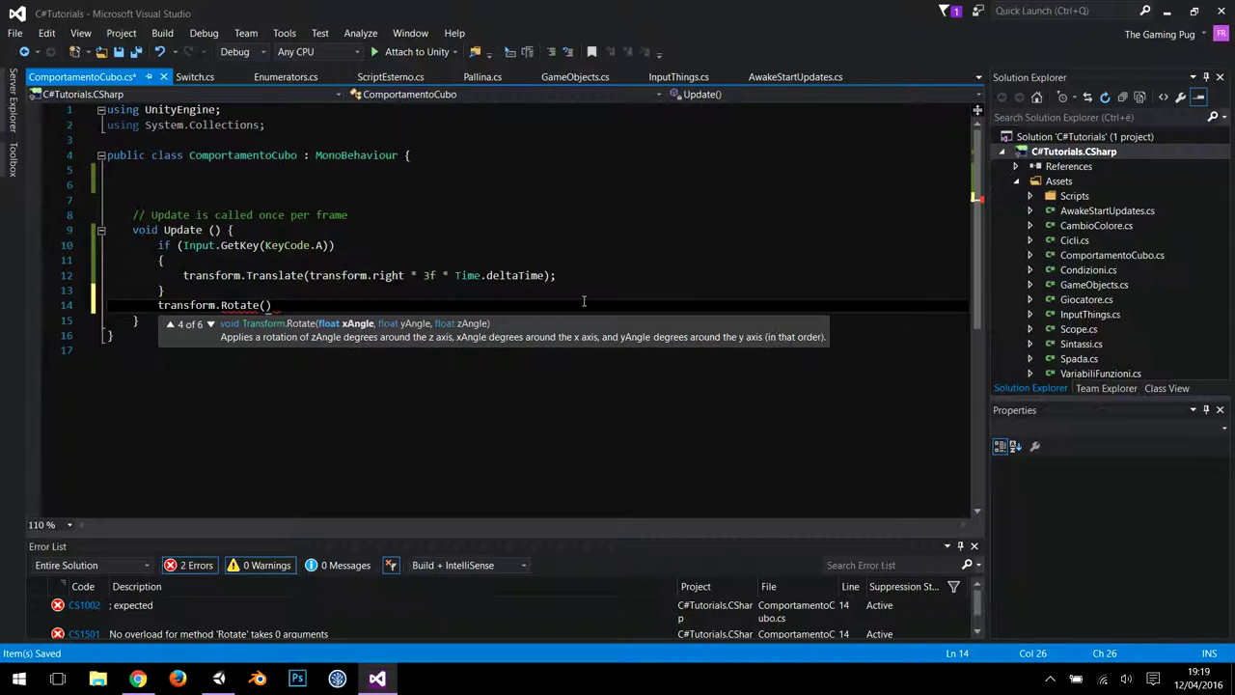
pyautogui.press('Down')
pyautogui.press('Up')
pyautogui.press('Up')
pyautogui.press('Up')
pyautogui.press('Up')
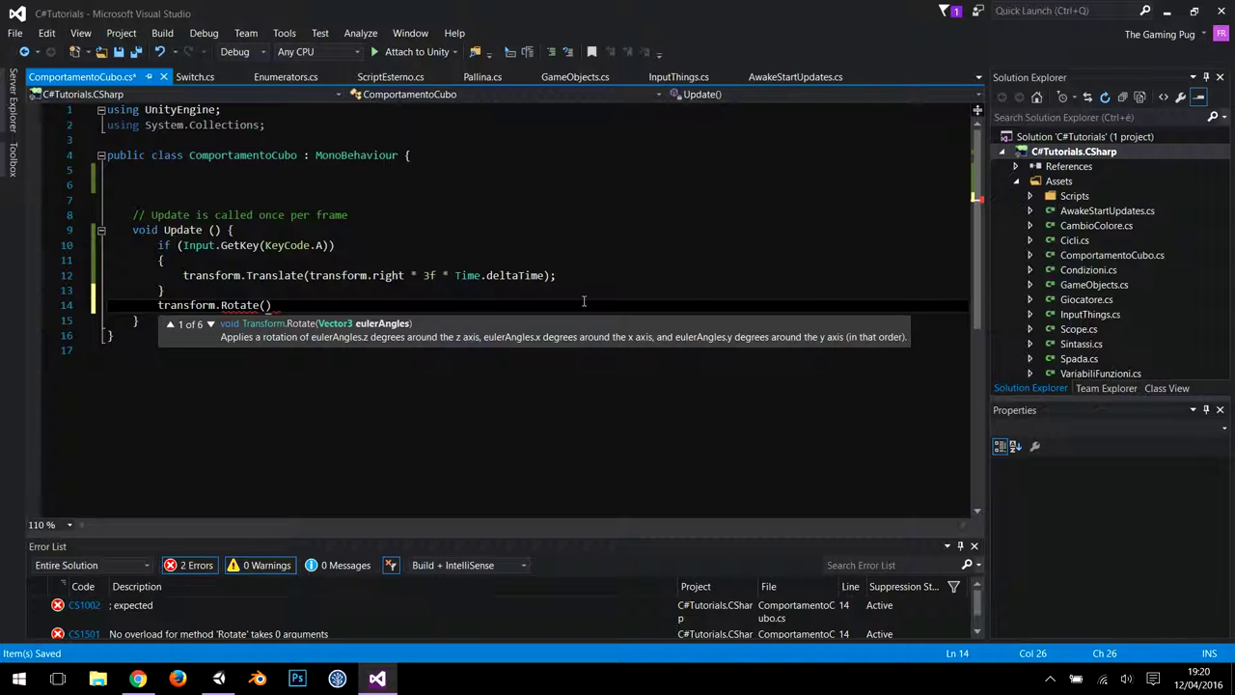
pyautogui.write('30f')
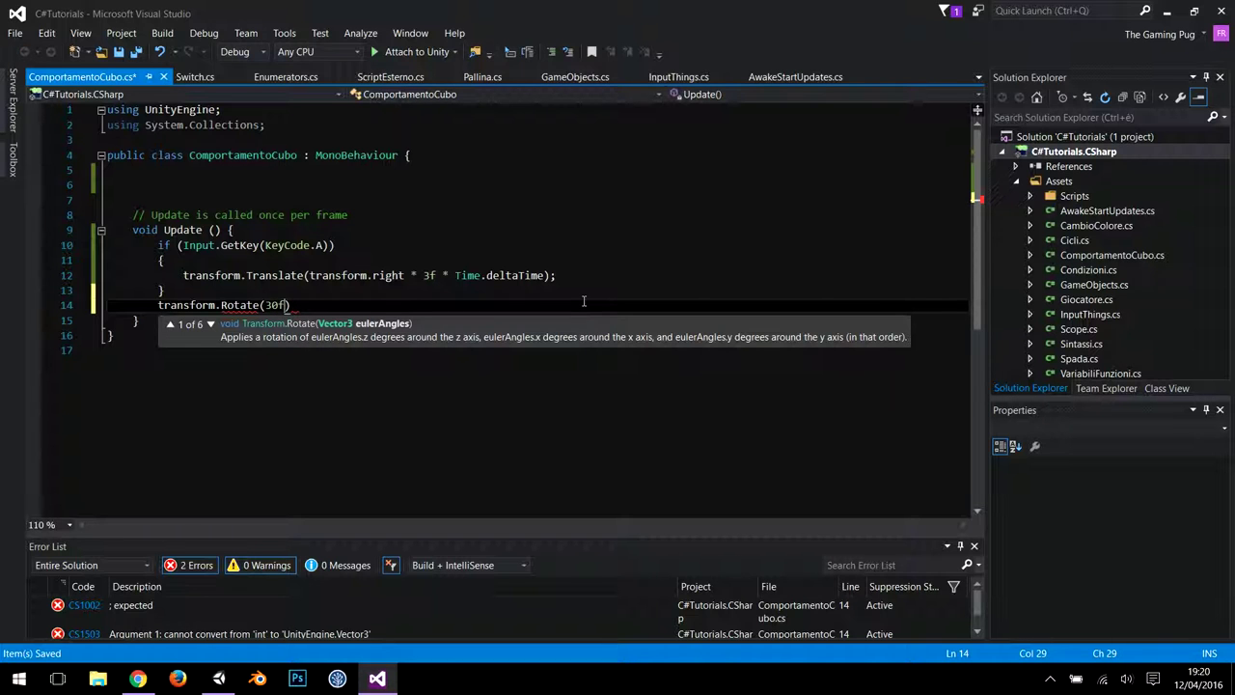
pyautogui.write('d')
pyautogui.press('BackSpace')
pyautogui.press('BackSpace')
pyautogui.press('BackSpace')
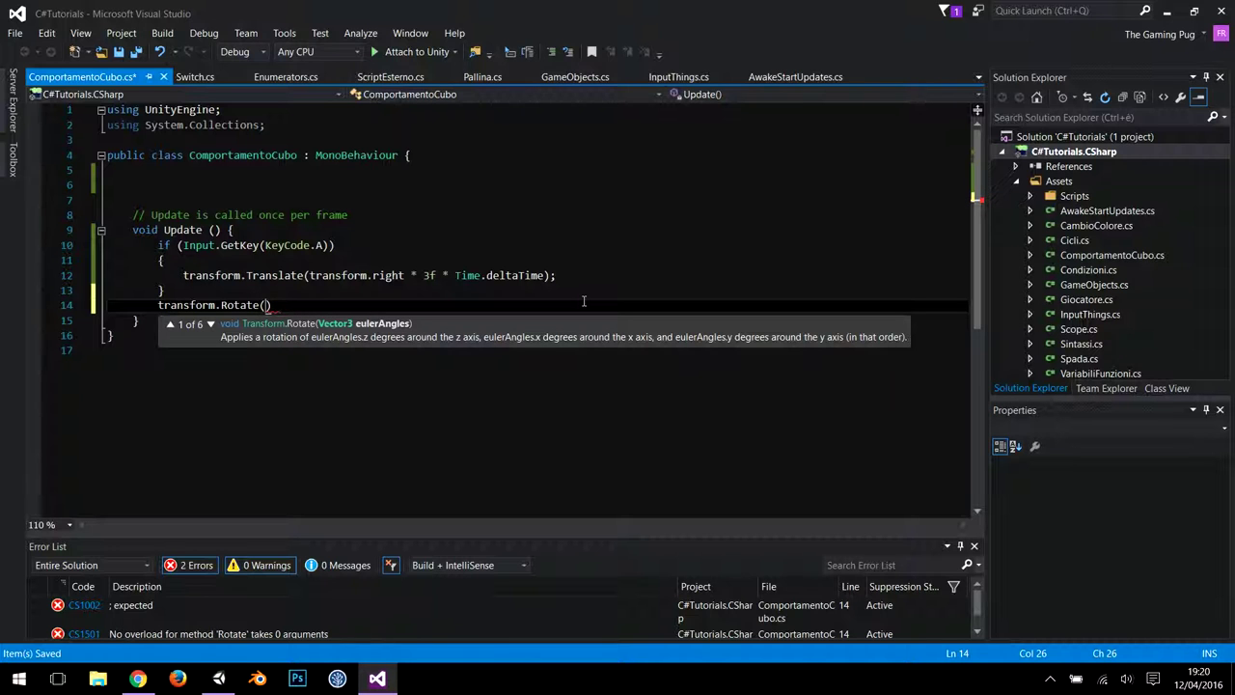
pyautogui.write('Vecto3.')
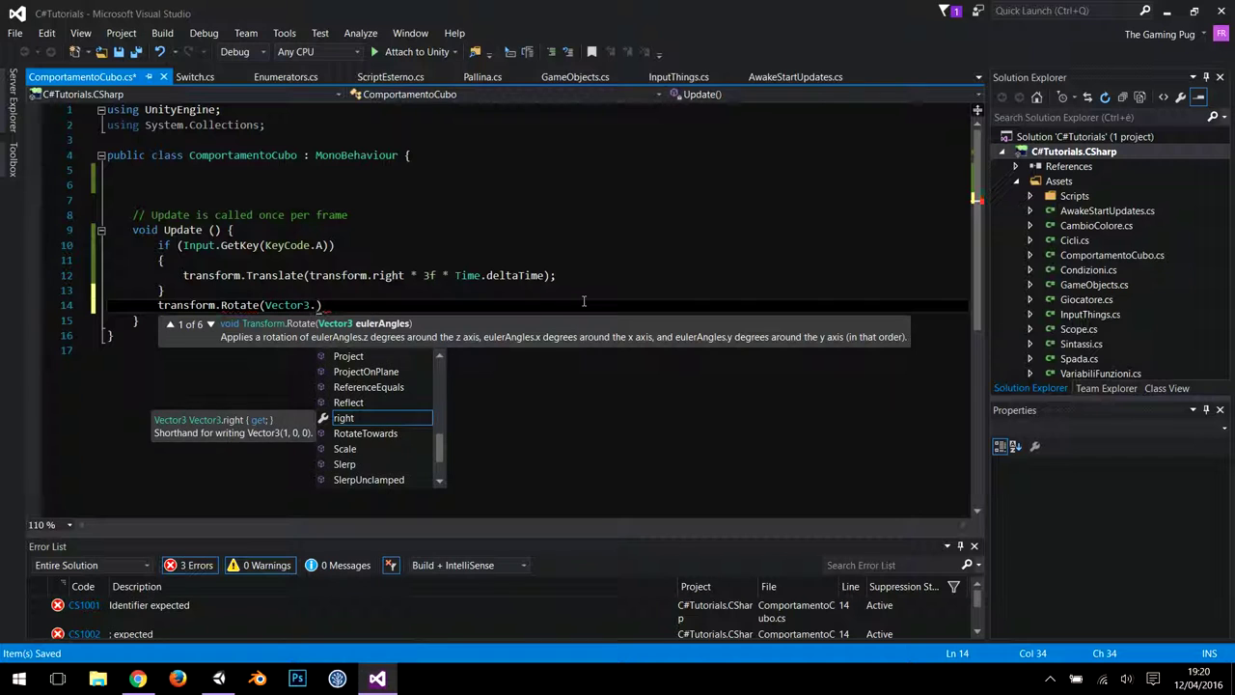
pyautogui.write('fo')
pyautogui.write(' *3')
pyautogui.write('3')
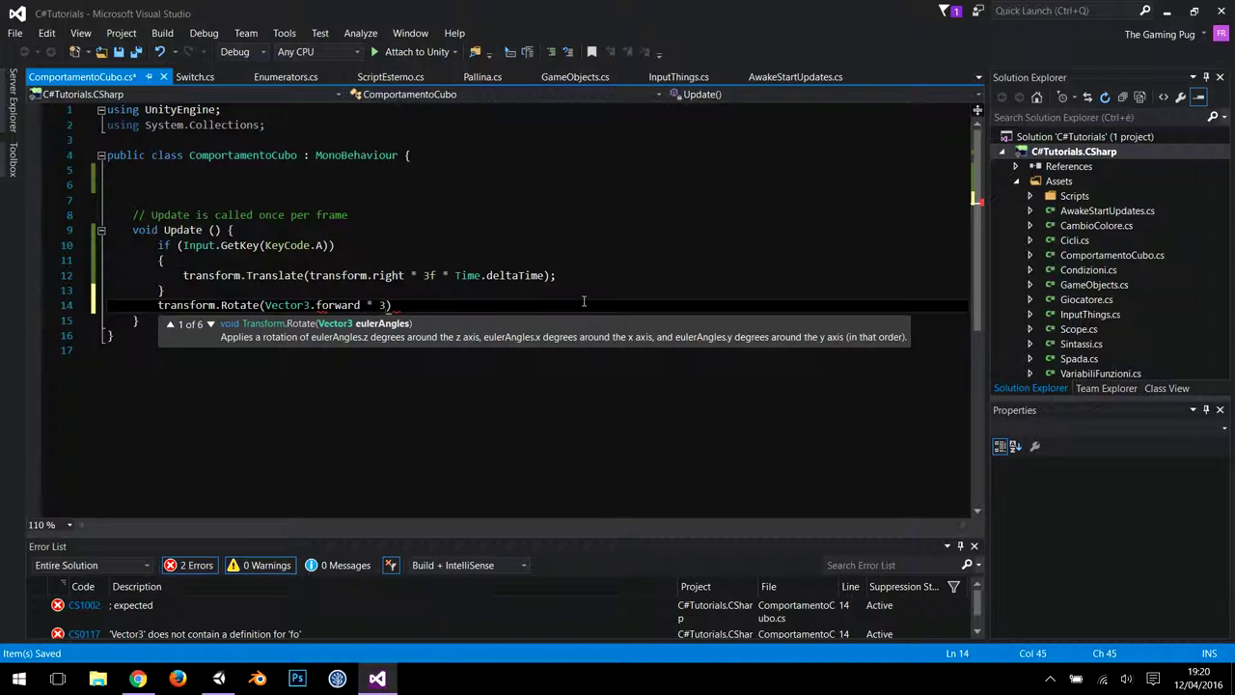
pyautogui.write('f);')
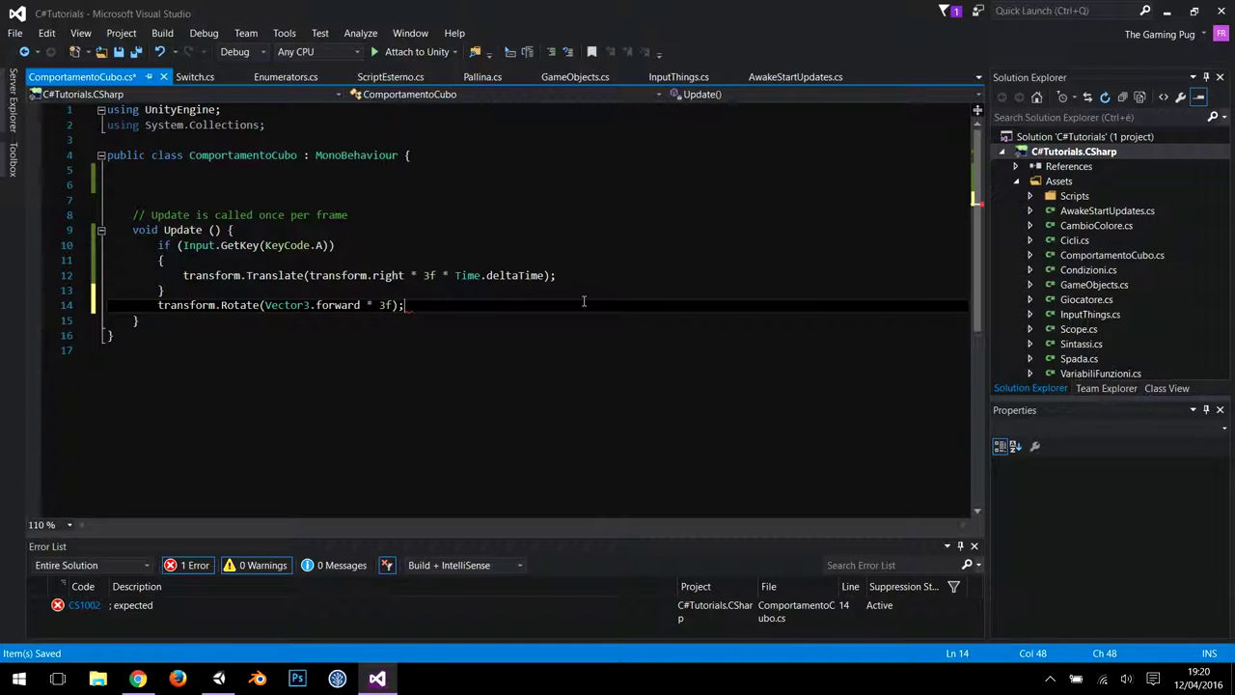
pyautogui.hotkey('ctrl', 's')
# - Move the Rotate line over the Translate line inside the A-key block and save
pyautogui.click(303, 305)
pyautogui.tripleClick(303, 305)
pyautogui.hotkey('ctrl', 'c')
pyautogui.press('Delete')
pyautogui.tripleClick(350, 277)
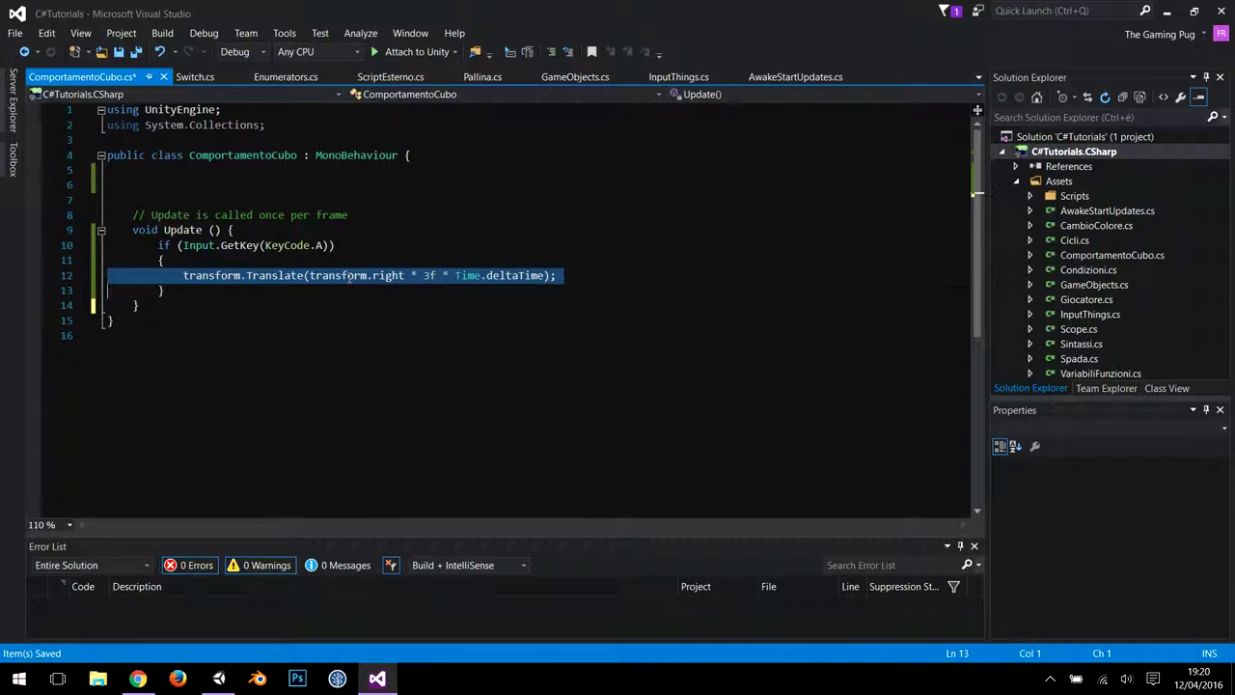
pyautogui.hotkey('ctrl', 'v')
pyautogui.hotkey('ctrl', 's')
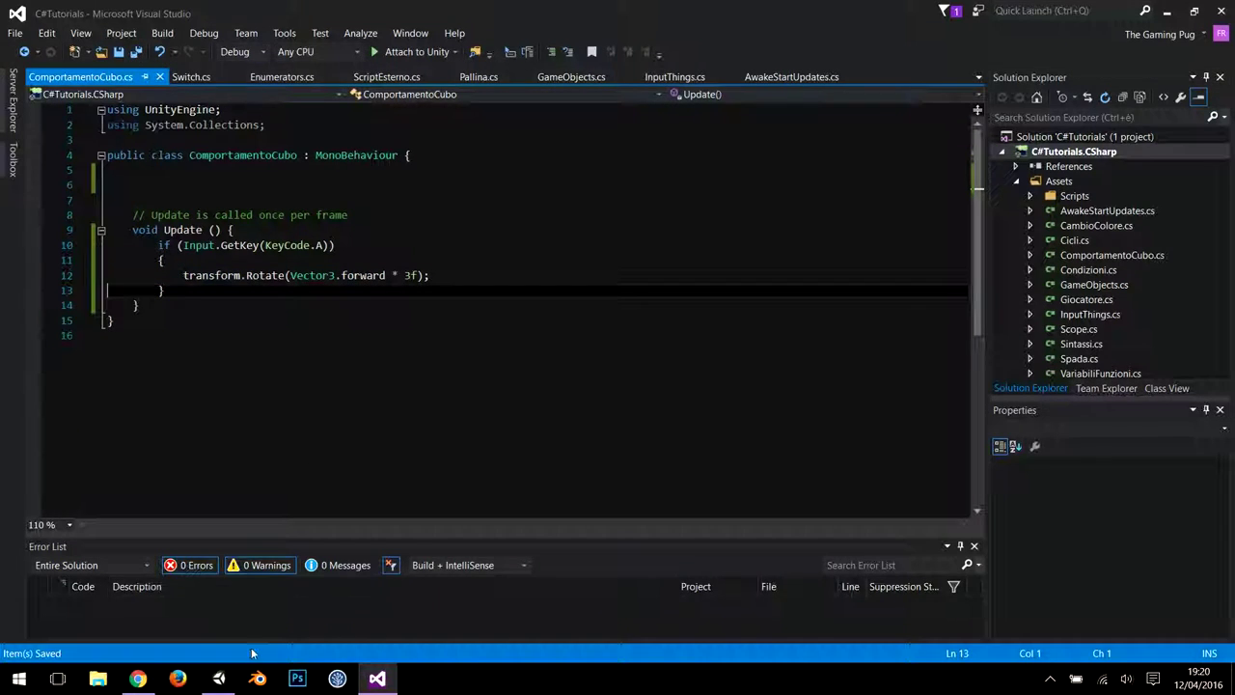
pyautogui.hotkey('alt', 'Tab')
# - Play the scene, spin the cube by holding A, then stop and return to the Rotate line
pyautogui.click(594, 44)
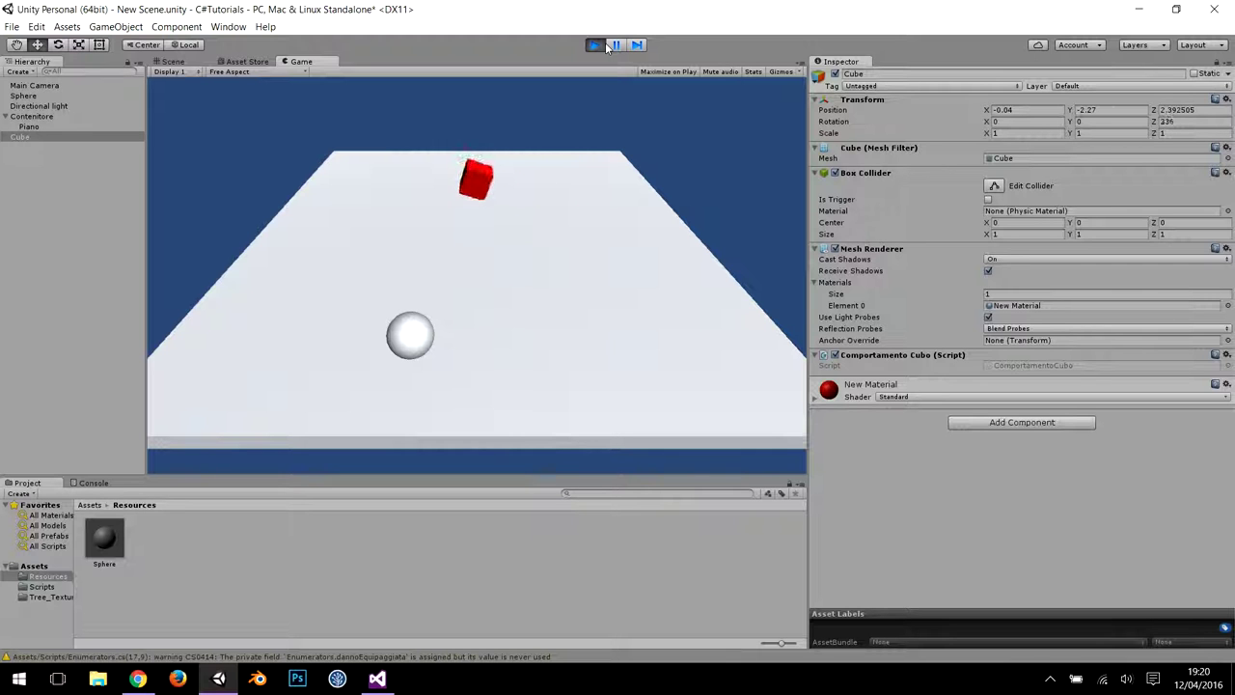
pyautogui.click(605, 42)
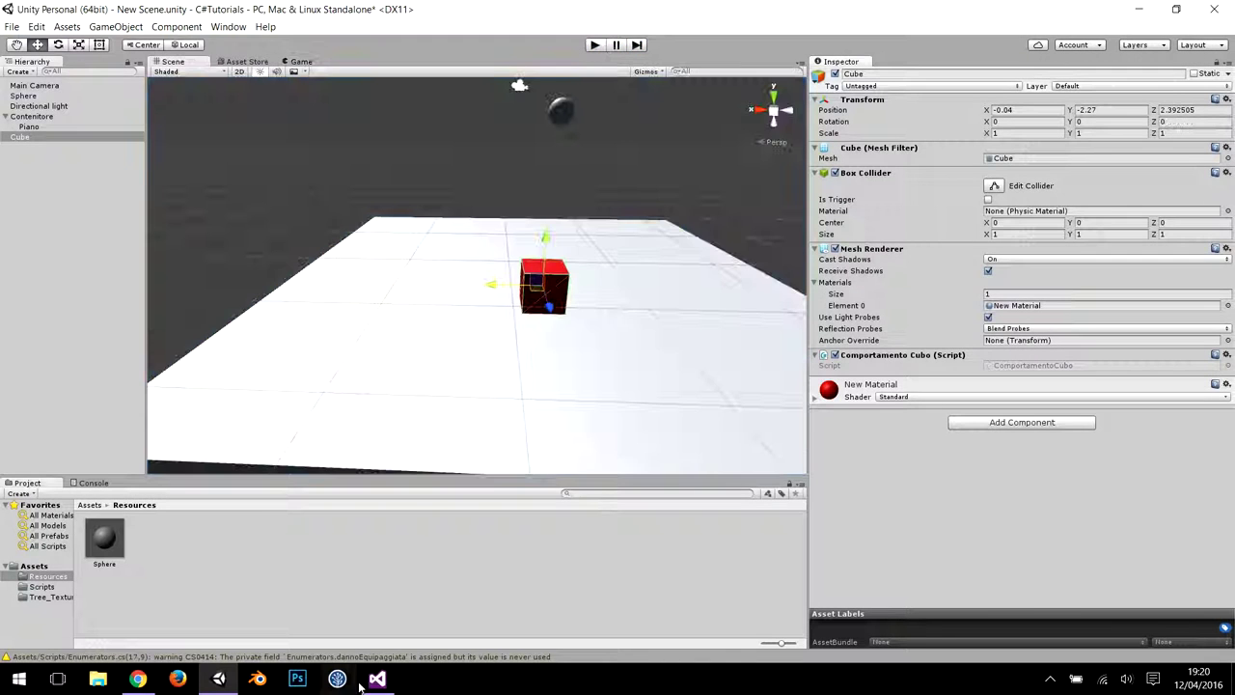
pyautogui.click(376, 678)
pyautogui.click(436, 276)
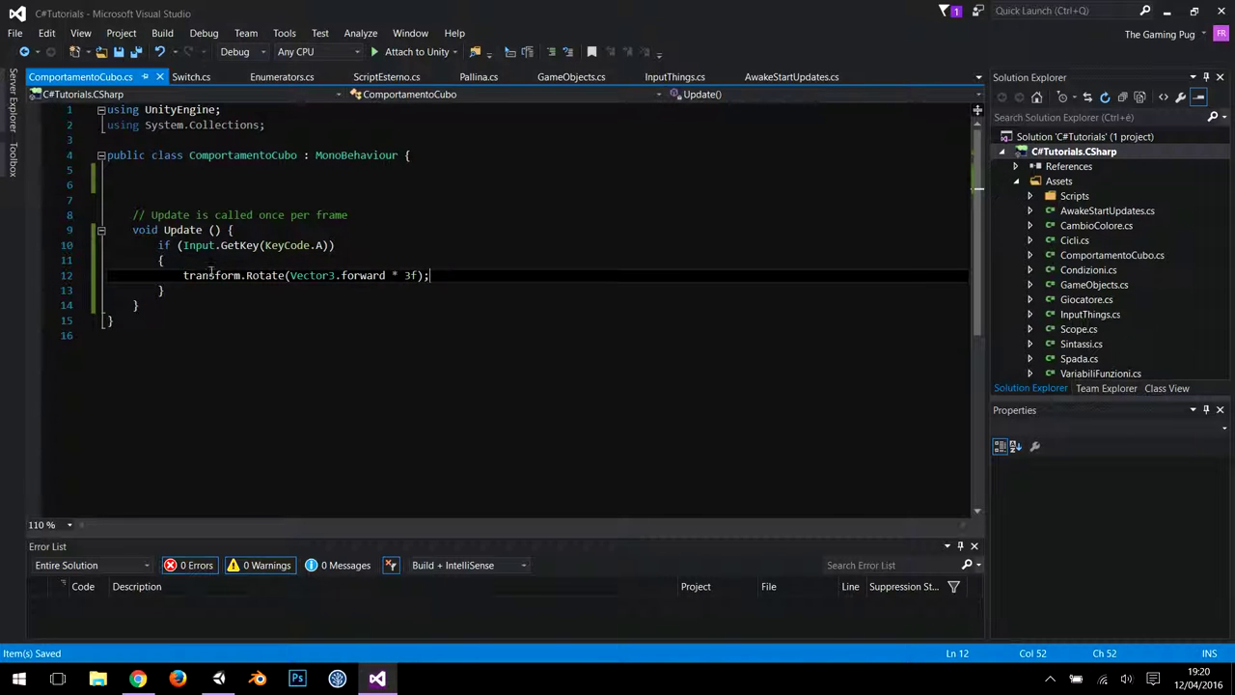
# - Delete the A-key if line and its braces so the Rotate call runs unconditionally
pyautogui.click(226, 245)
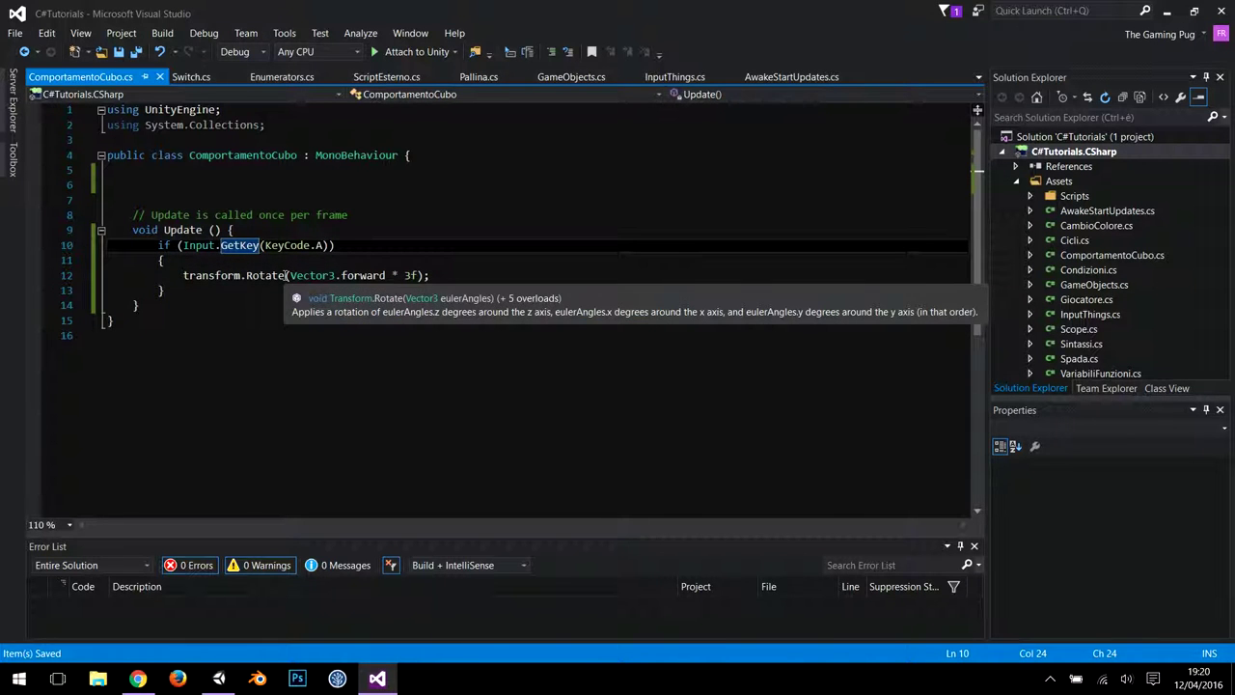
pyautogui.moveTo(80, 260); pyautogui.dragTo(80, 247)
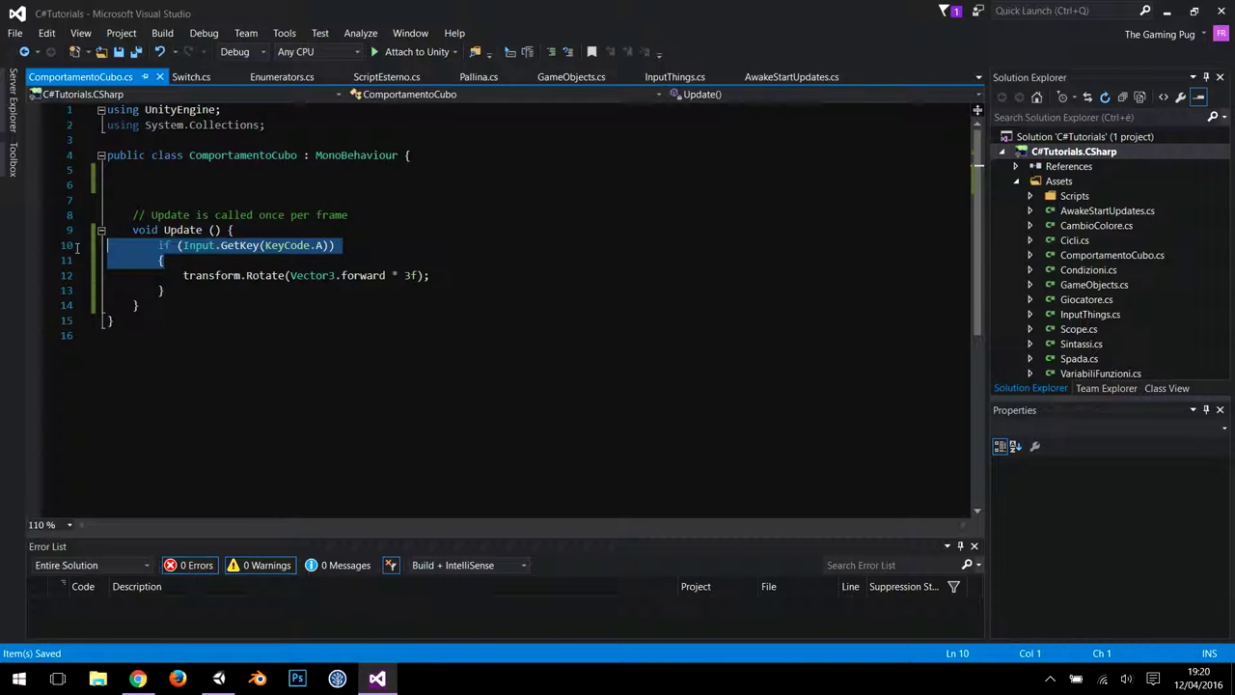
pyautogui.press('BackSpace')
pyautogui.click(169, 252)
pyautogui.press('BackSpace')
pyautogui.press('BackSpace')
pyautogui.press('Down')
pyautogui.press('Delete')
pyautogui.press('BackSpace')
pyautogui.press('BackSpace')
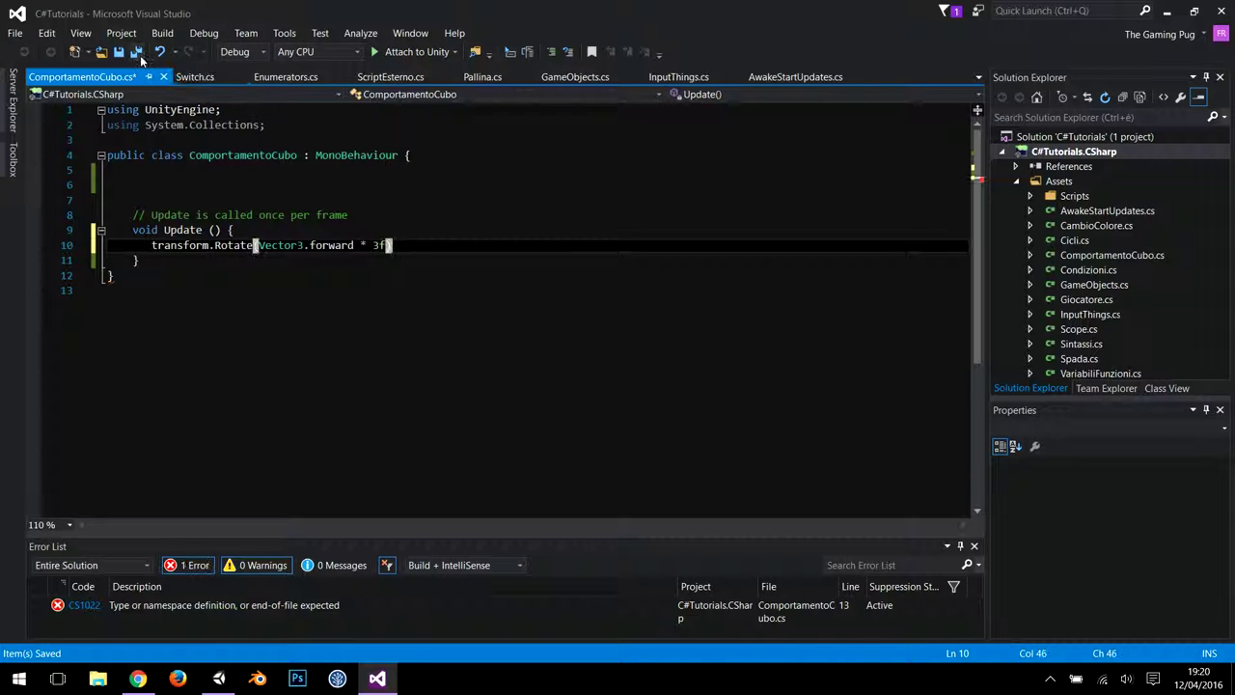
# - Add the missing semicolon to the Rotate line after Unity reports a compile error
pyautogui.click(219, 679)
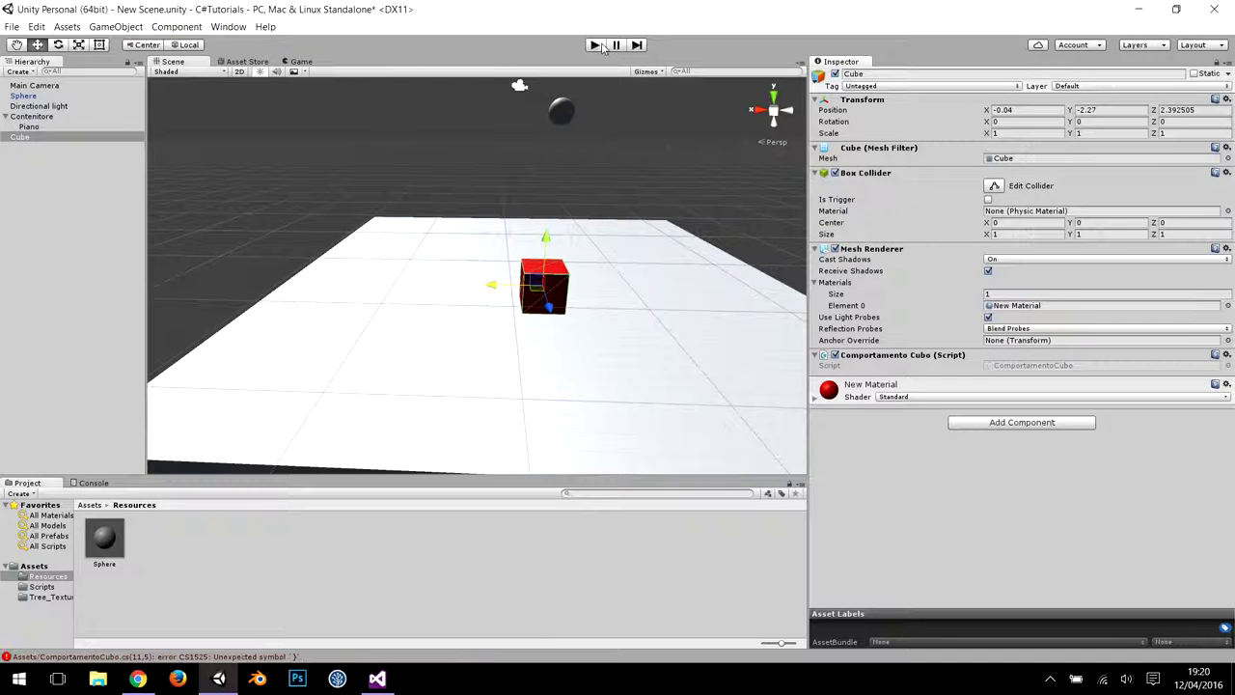
pyautogui.click(596, 45)
pyautogui.click(376, 678)
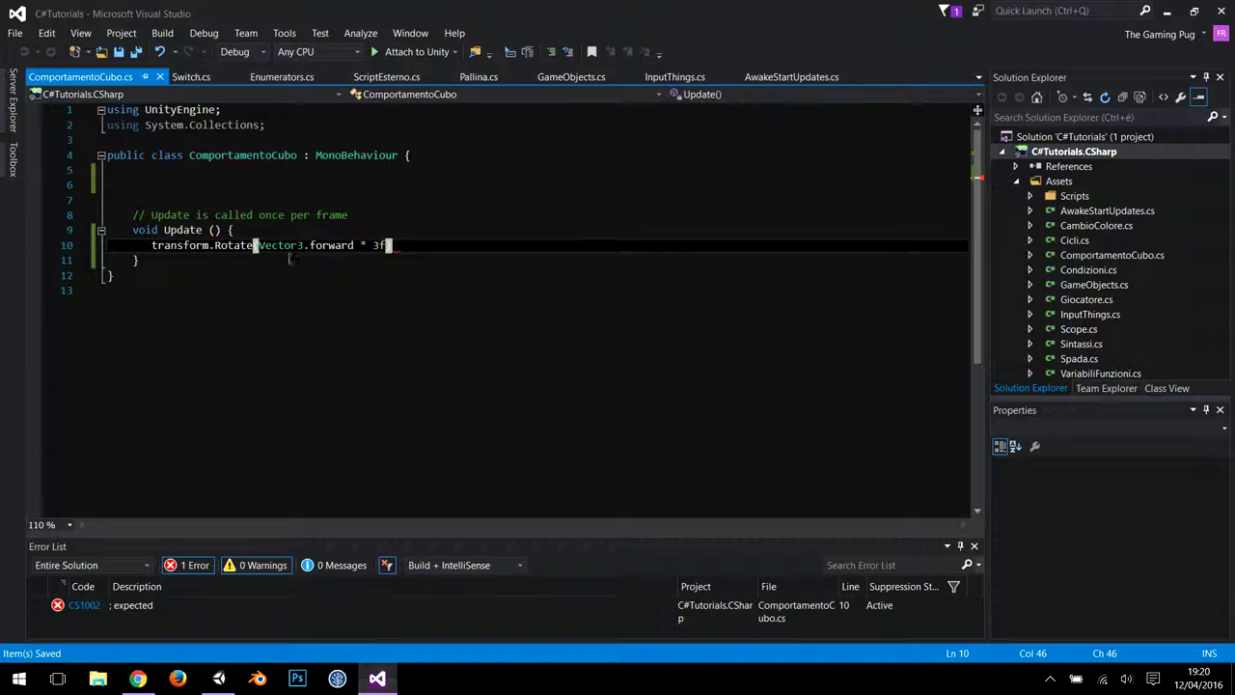
pyautogui.write(';')
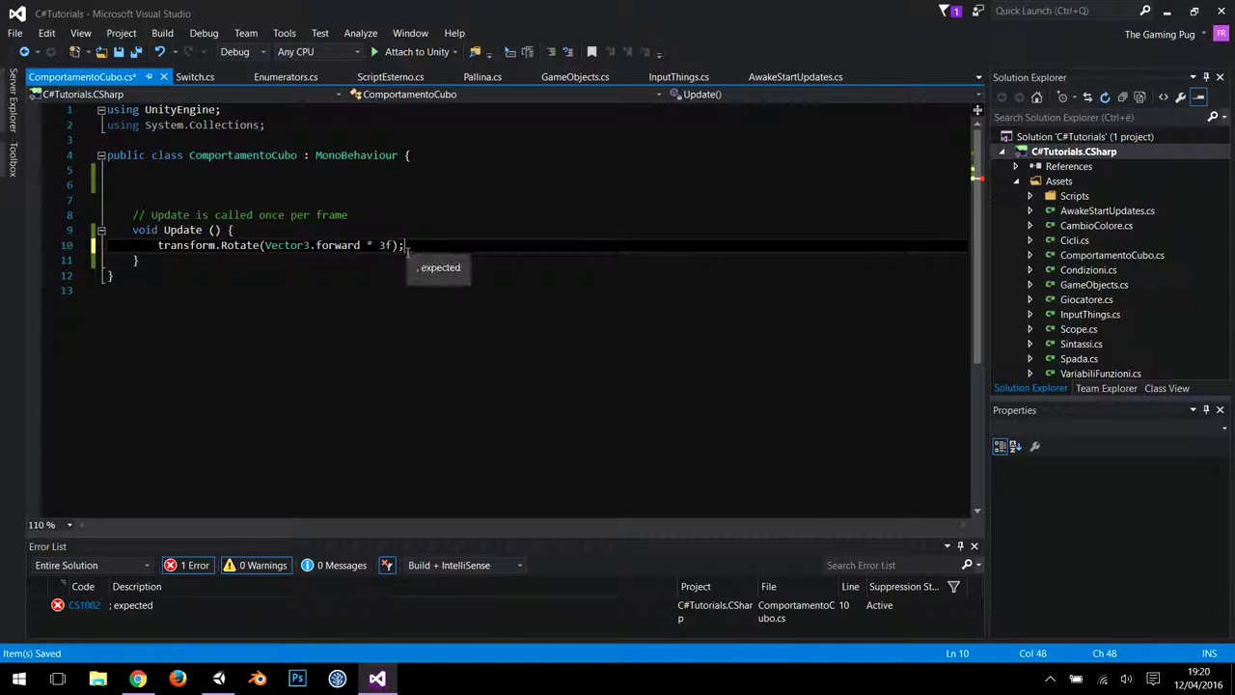
pyautogui.click(219, 679)
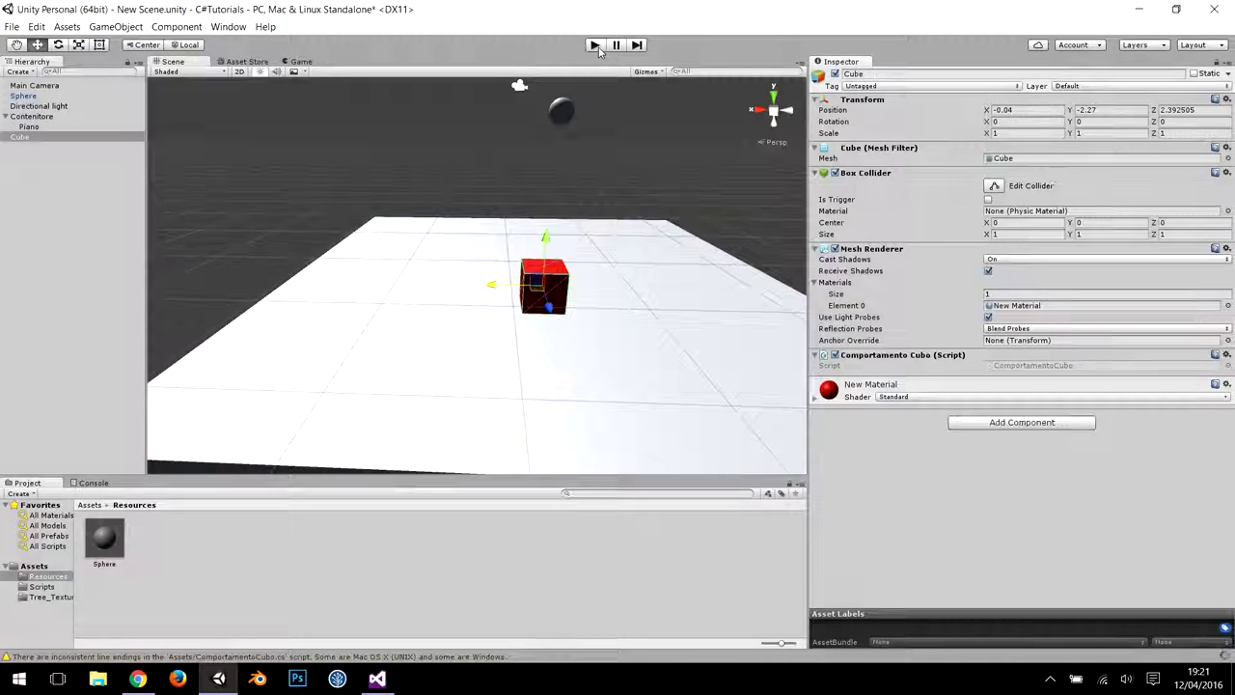
# - Play the scene to watch the cube rotate by itself, then stop and return to ComportamentoCubo.cs
pyautogui.click(595, 46)
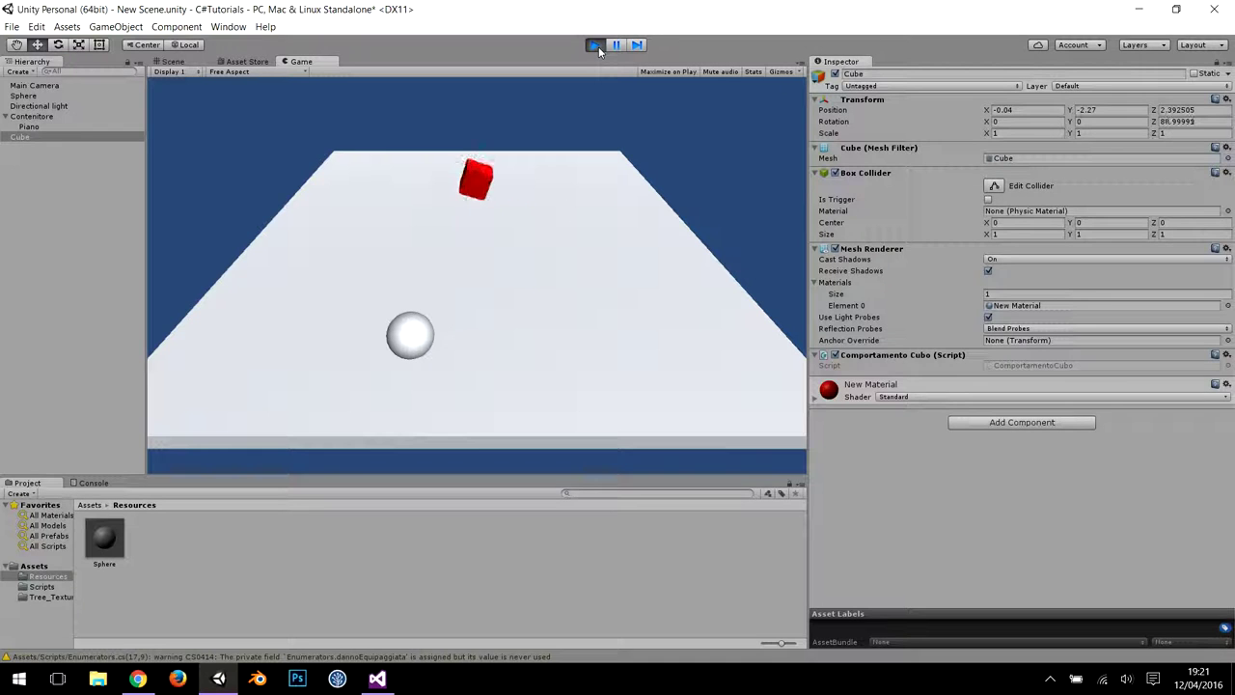
pyautogui.click(596, 45)
pyautogui.click(376, 679)
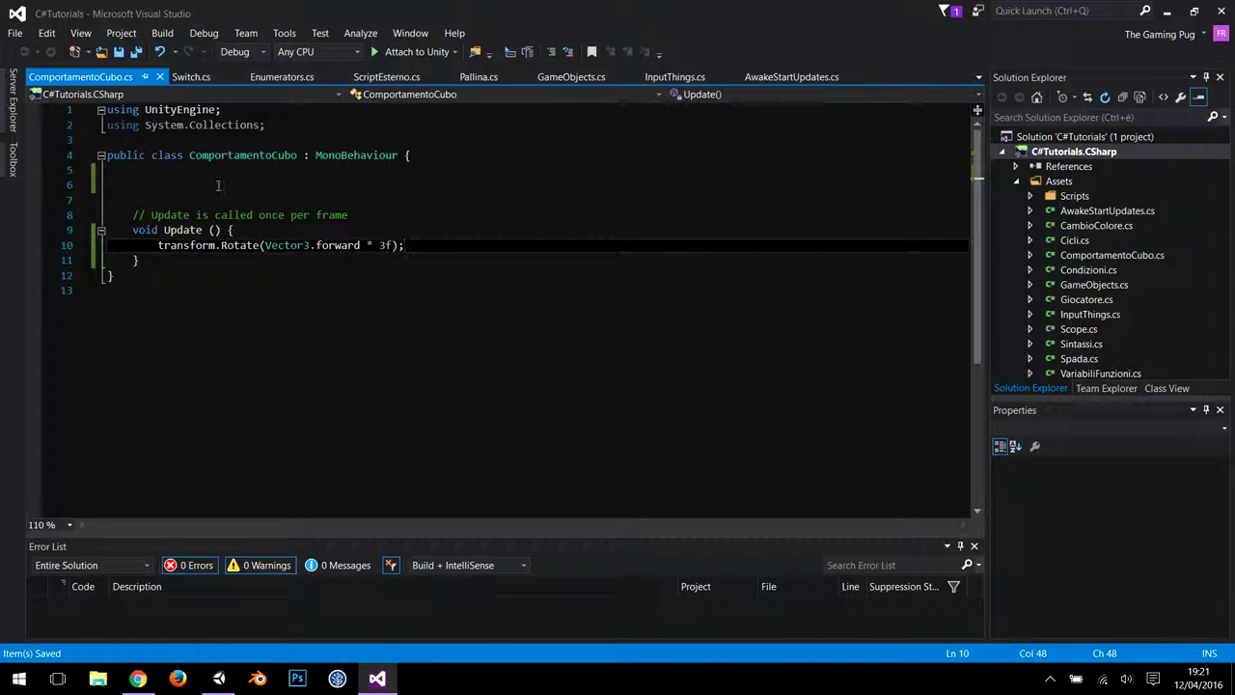
# - Start a transform.LookAt( call on a new line below the Rotate call
pyautogui.click(193, 231)
pyautogui.click(451, 243)
pyautogui.press('Return')
pyautogui.write('trasf')
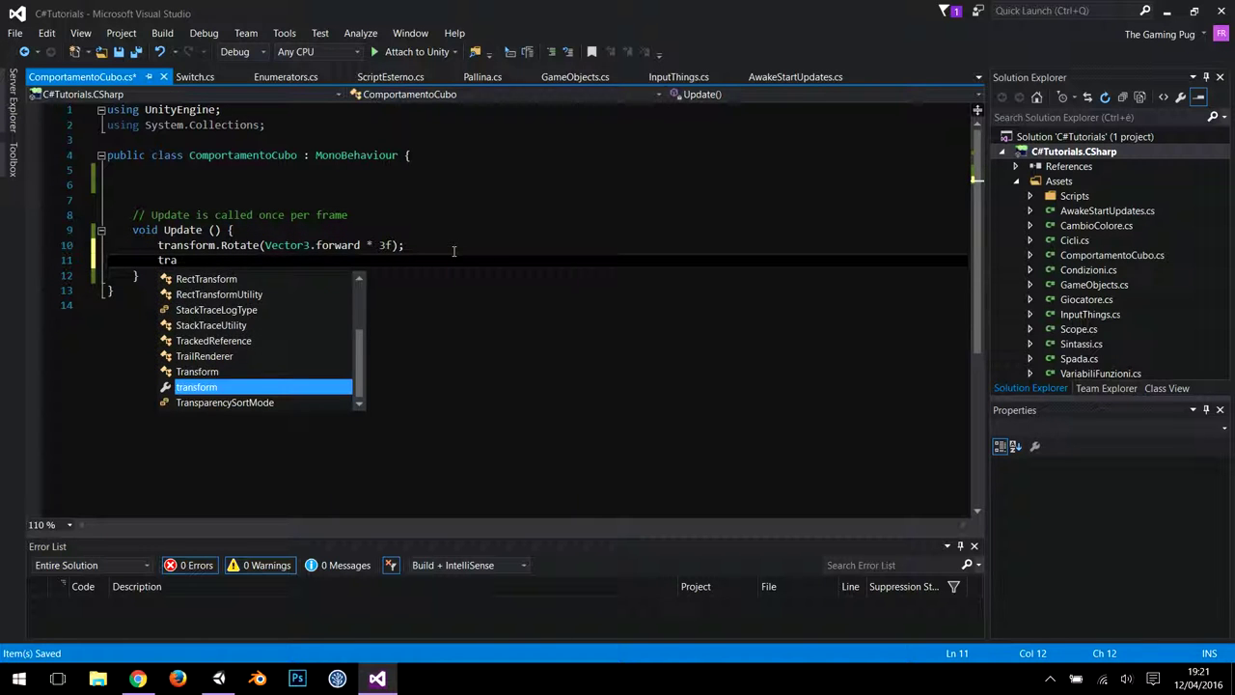
pyautogui.press('BackSpace')
pyautogui.press('BackSpace')
pyautogui.press('BackSpace')
pyautogui.write('ù')
pyautogui.press('Tab')
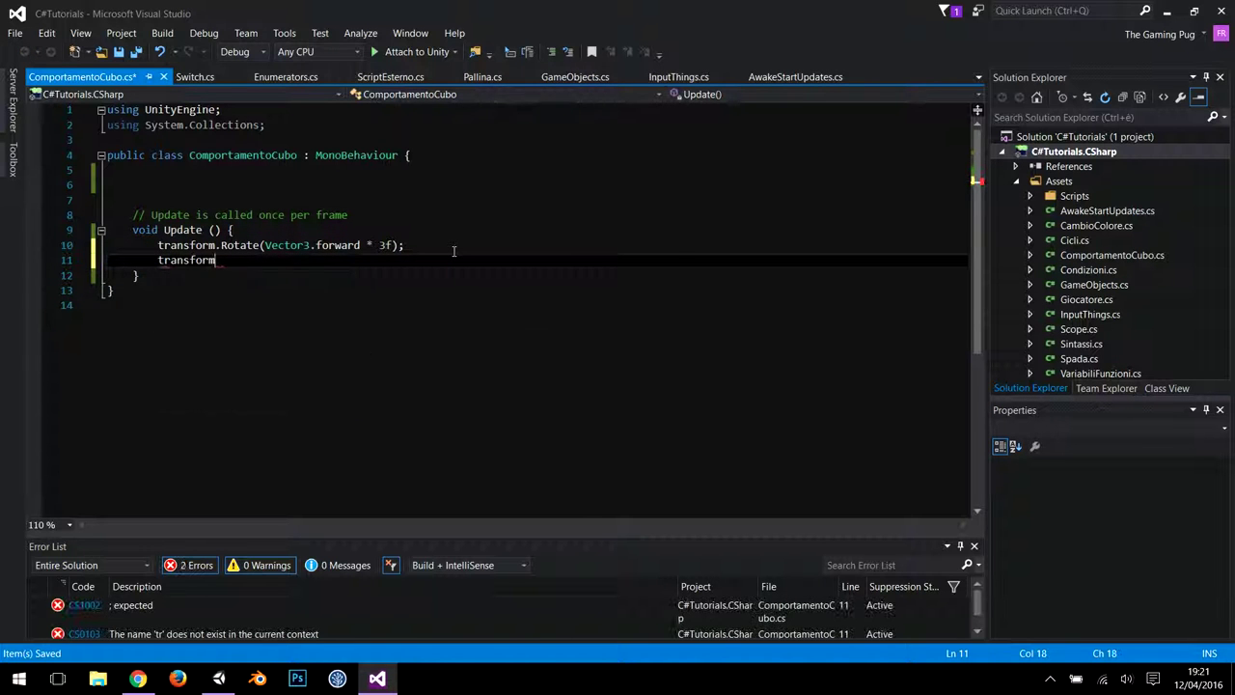
pyautogui.write('.loo')
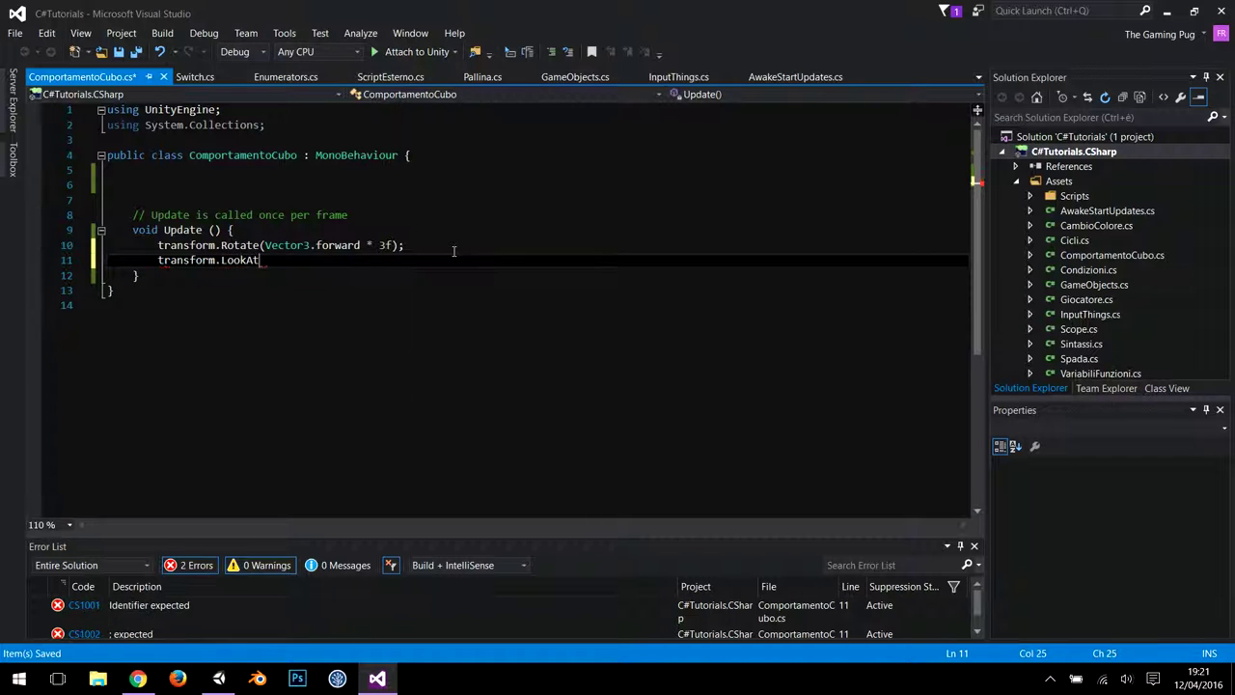
pyautogui.write('(')
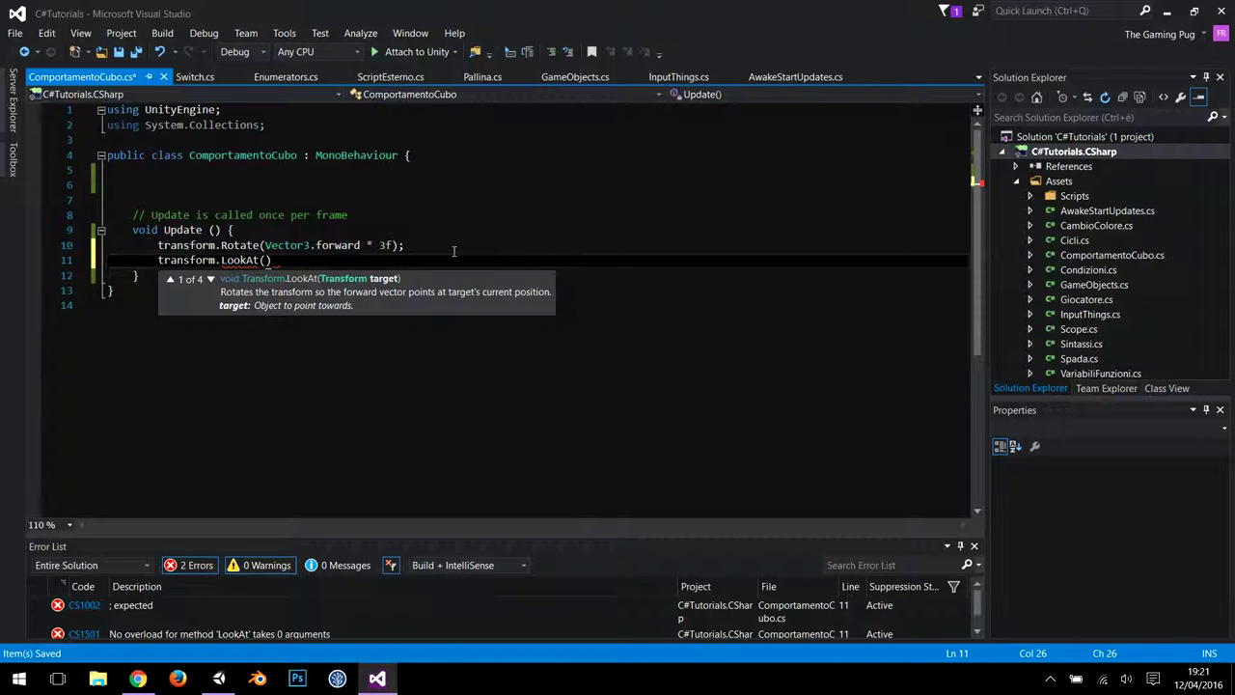
# - Declare the field public Transform sfera; above Update
pyautogui.click(340, 186)
pyautogui.write('public tra')
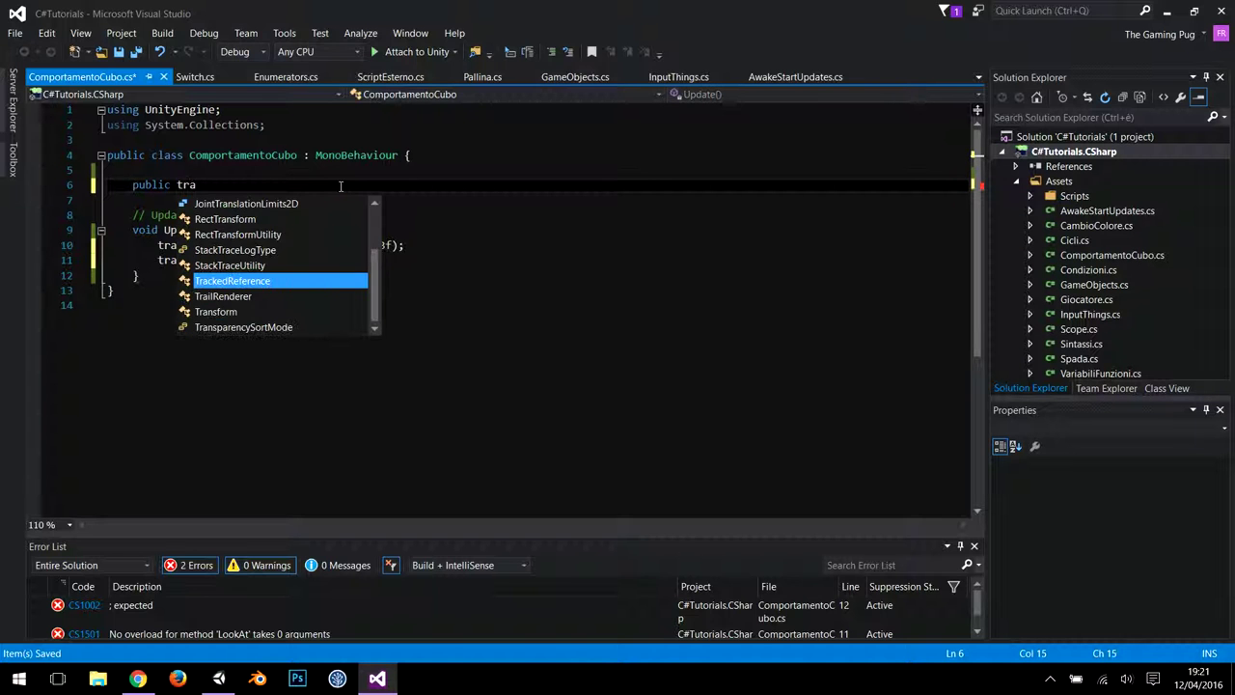
pyautogui.press('Down')
pyautogui.press('Down')
pyautogui.write('sfera;')
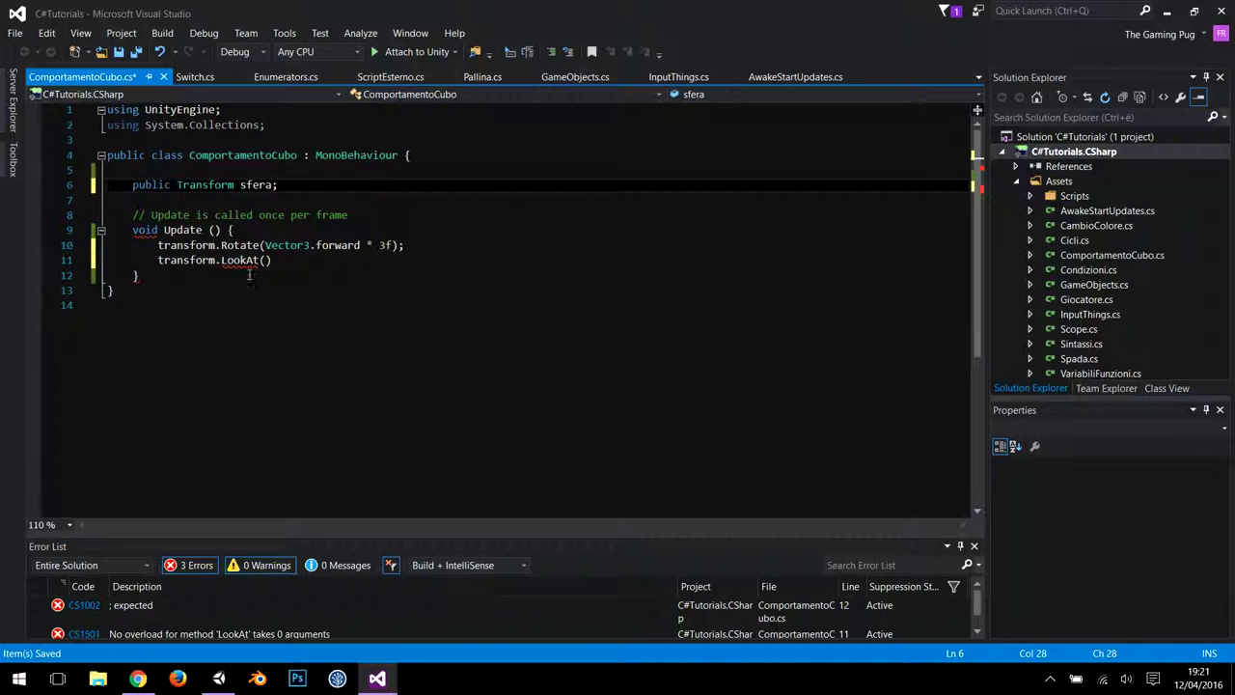
# - Delete the Rotate line, finish the call as transform.LookAt(sfera);, and save
pyautogui.doubleClick(267, 245)
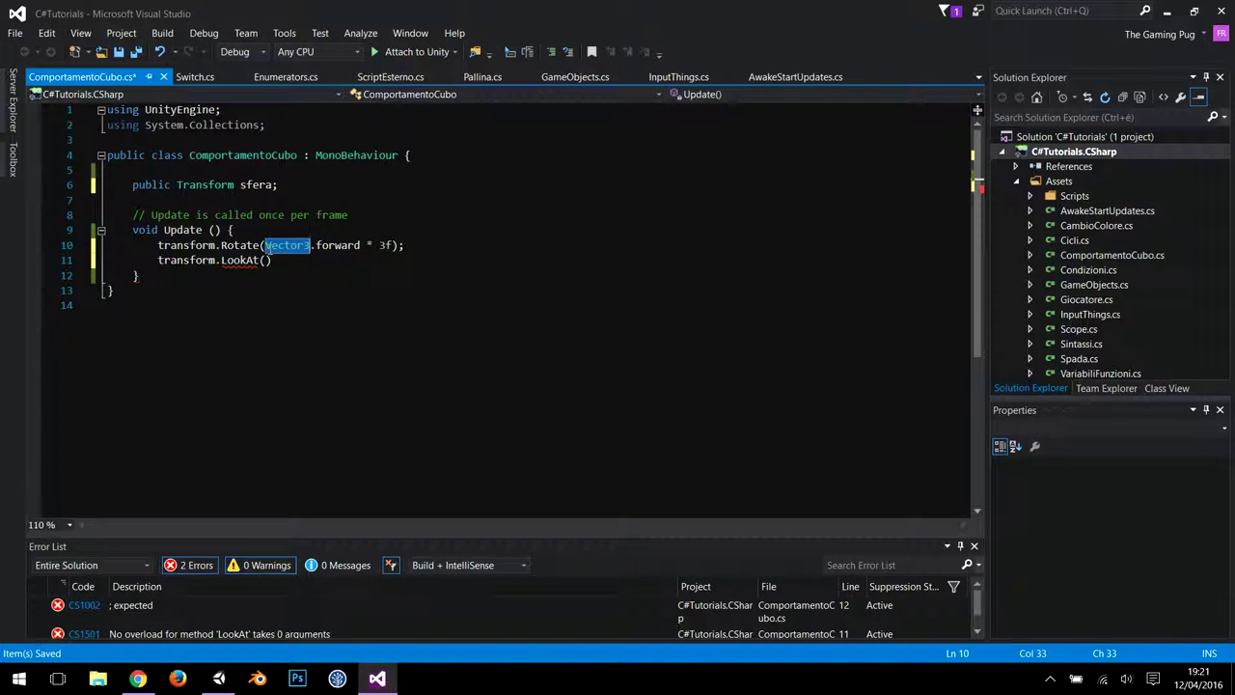
pyautogui.click(260, 245)
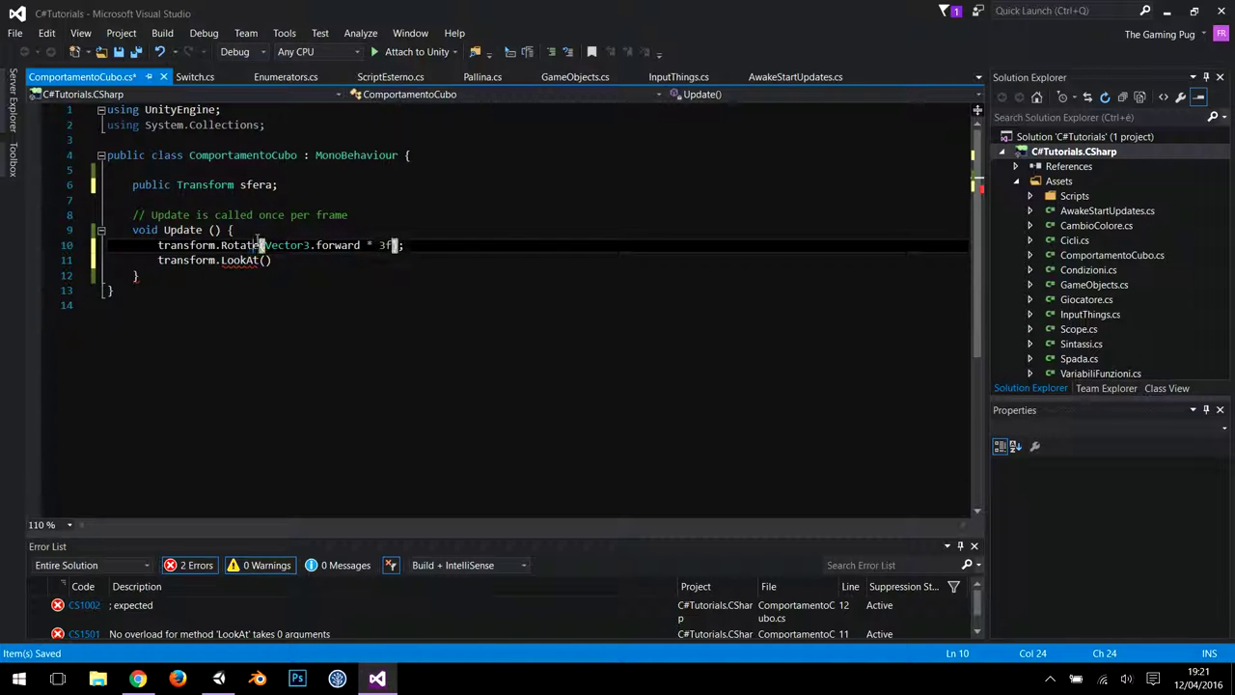
pyautogui.moveTo(405, 245); pyautogui.dragTo(73, 252)
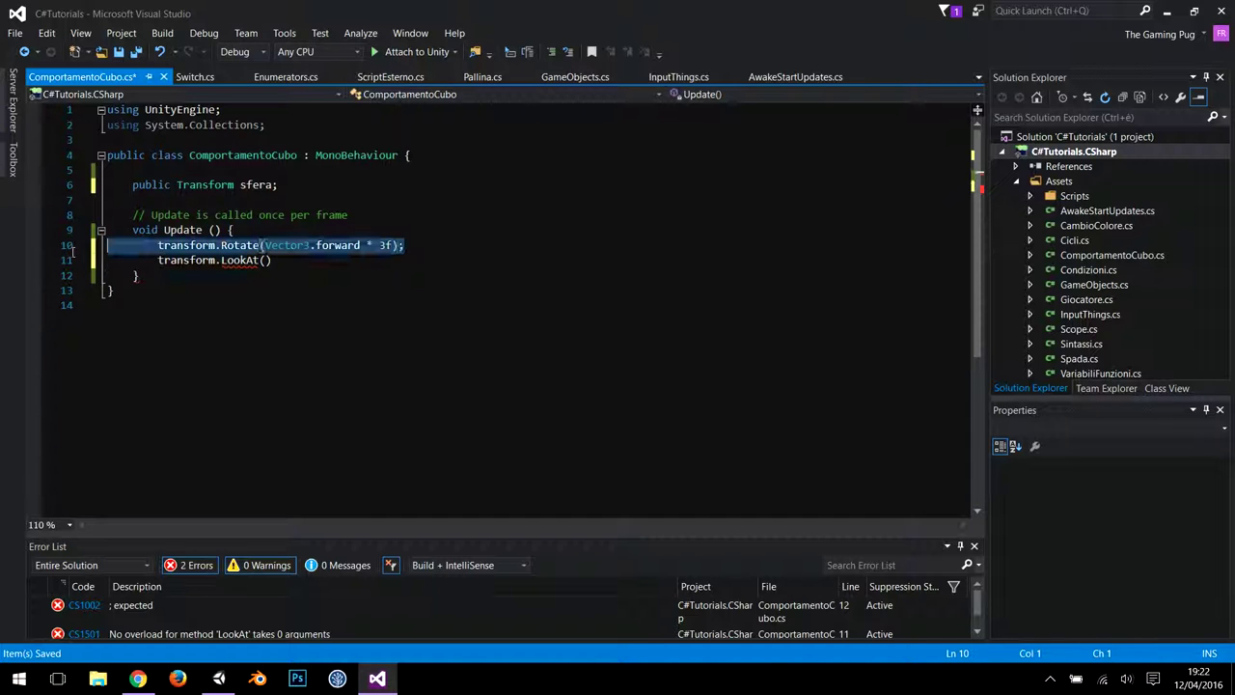
pyautogui.press('Delete')
pyautogui.press('End')
pyautogui.write('sfera')
pyautogui.press('BackSpace')
pyautogui.press('BackSpace')
pyautogui.press('End')
pyautogui.write(';')
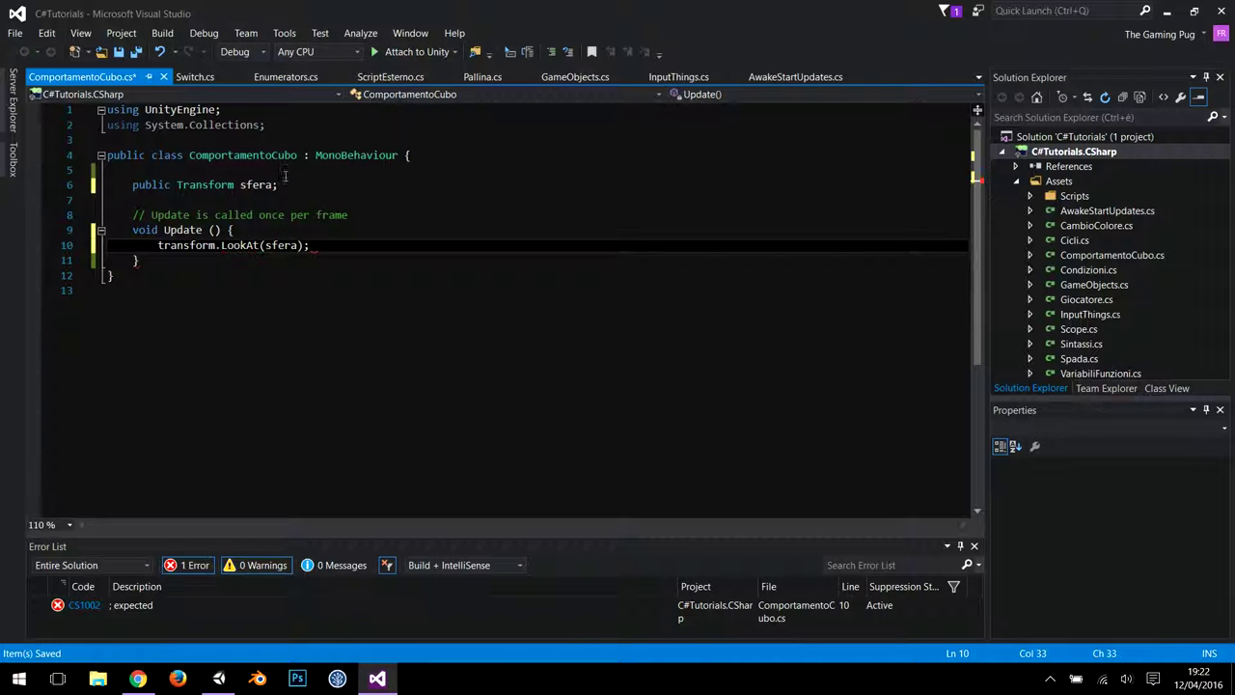
pyautogui.hotkey('ctrl', 's')
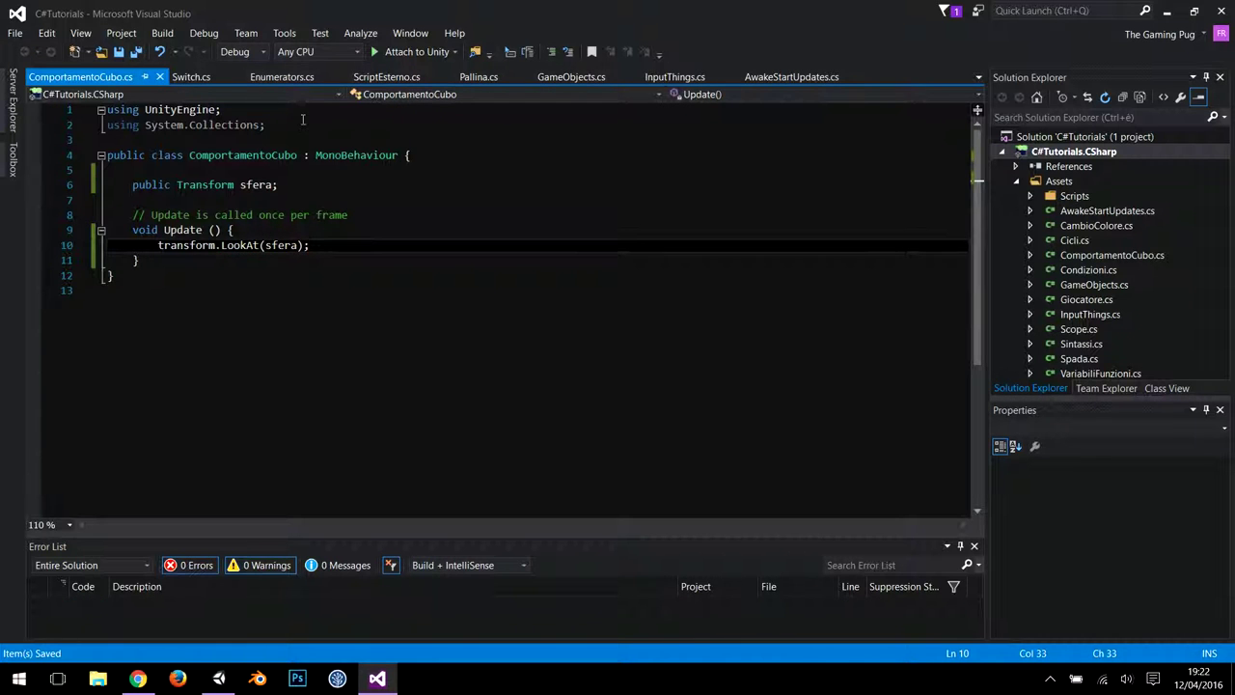
# - Add Comportamento Cubo to the Main Camera and drag Cube into its Sfera field
pyautogui.click(1166, 11)
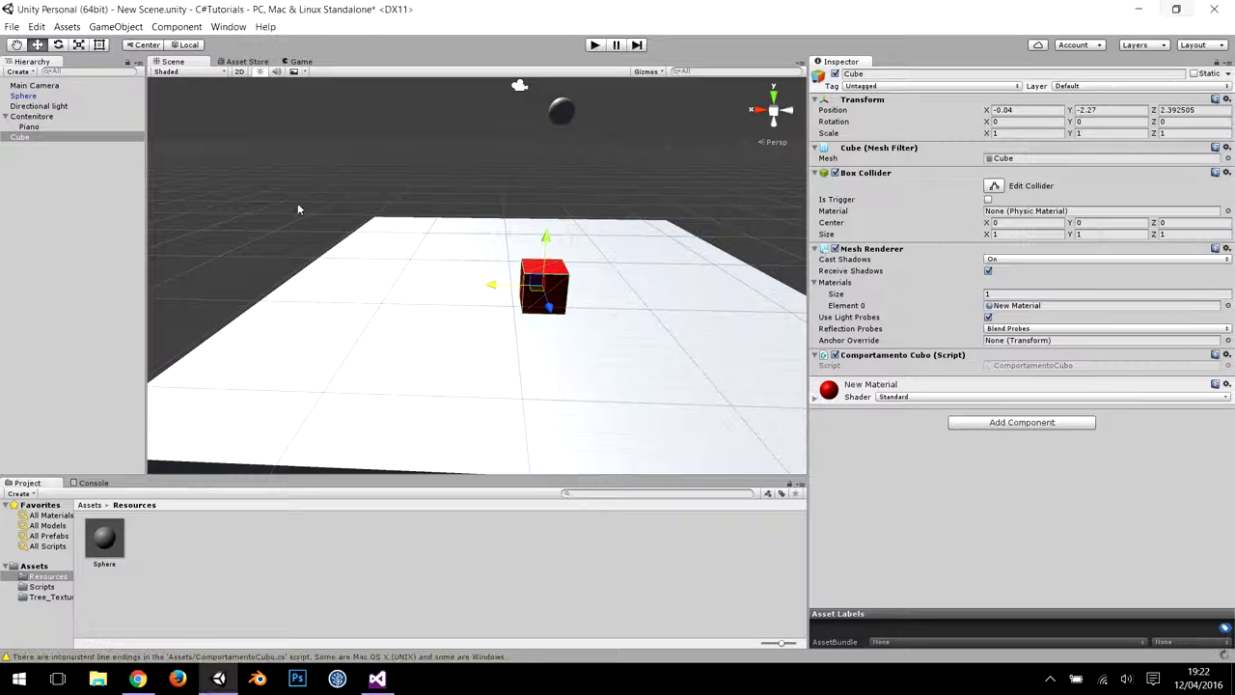
pyautogui.click(64, 86)
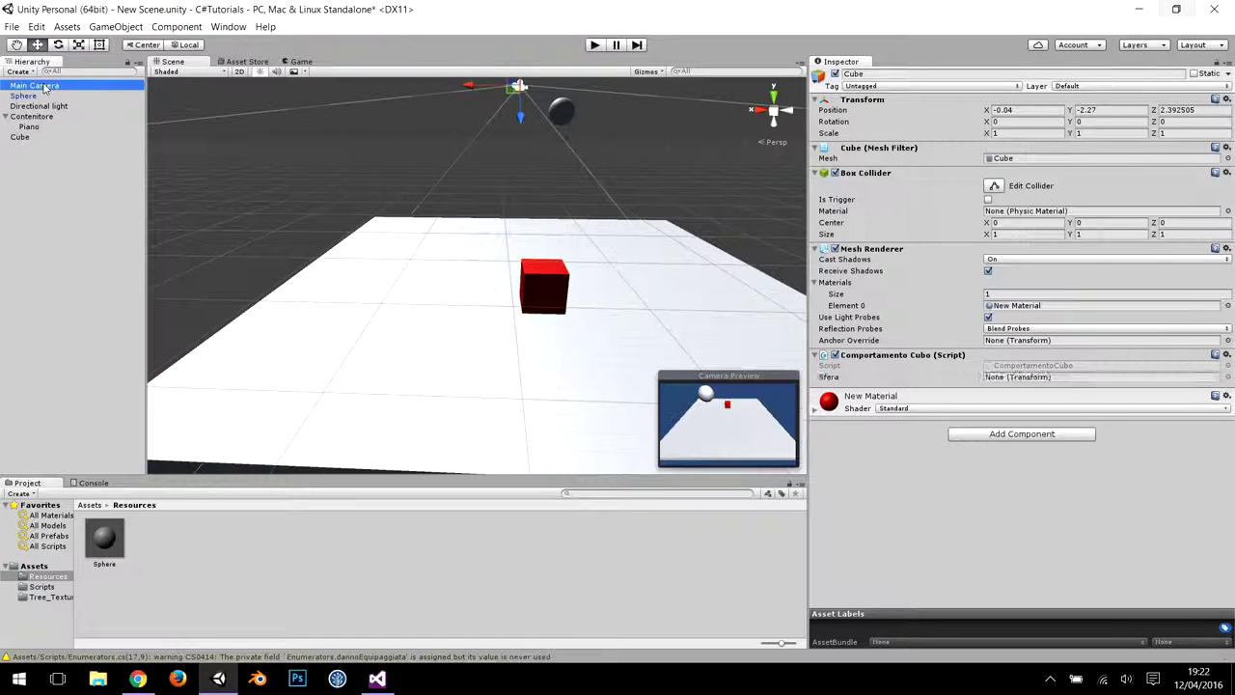
pyautogui.click(1008, 518)
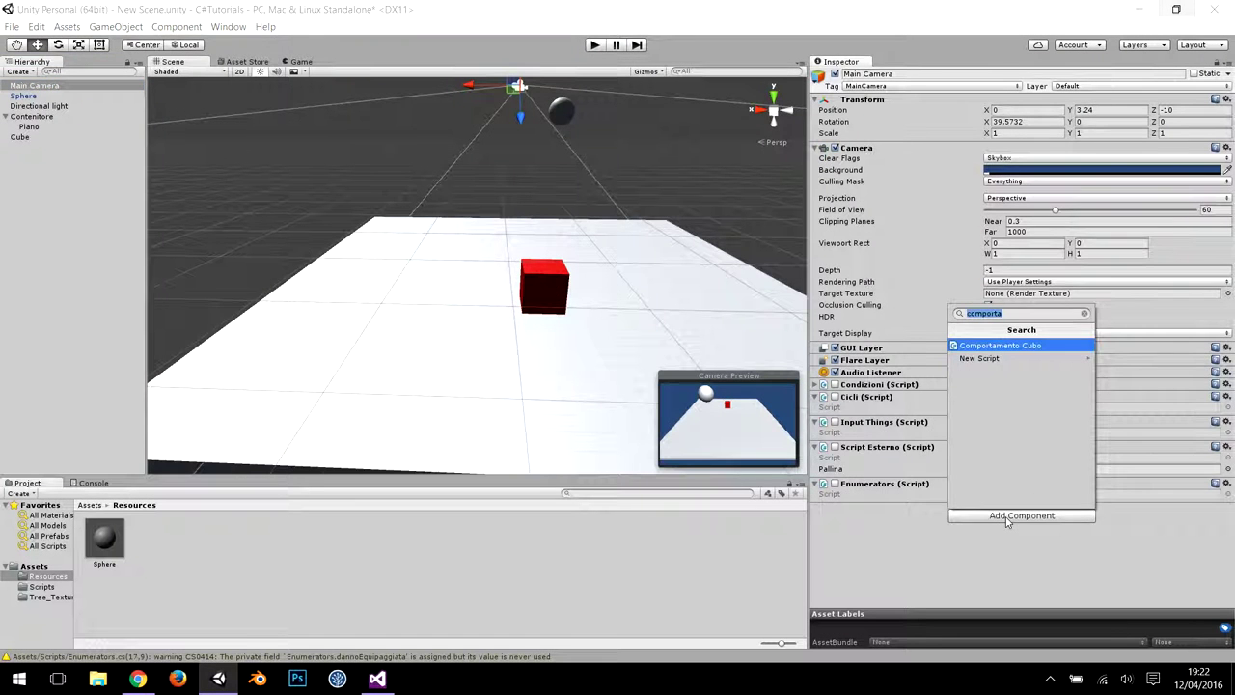
pyautogui.press('Return')
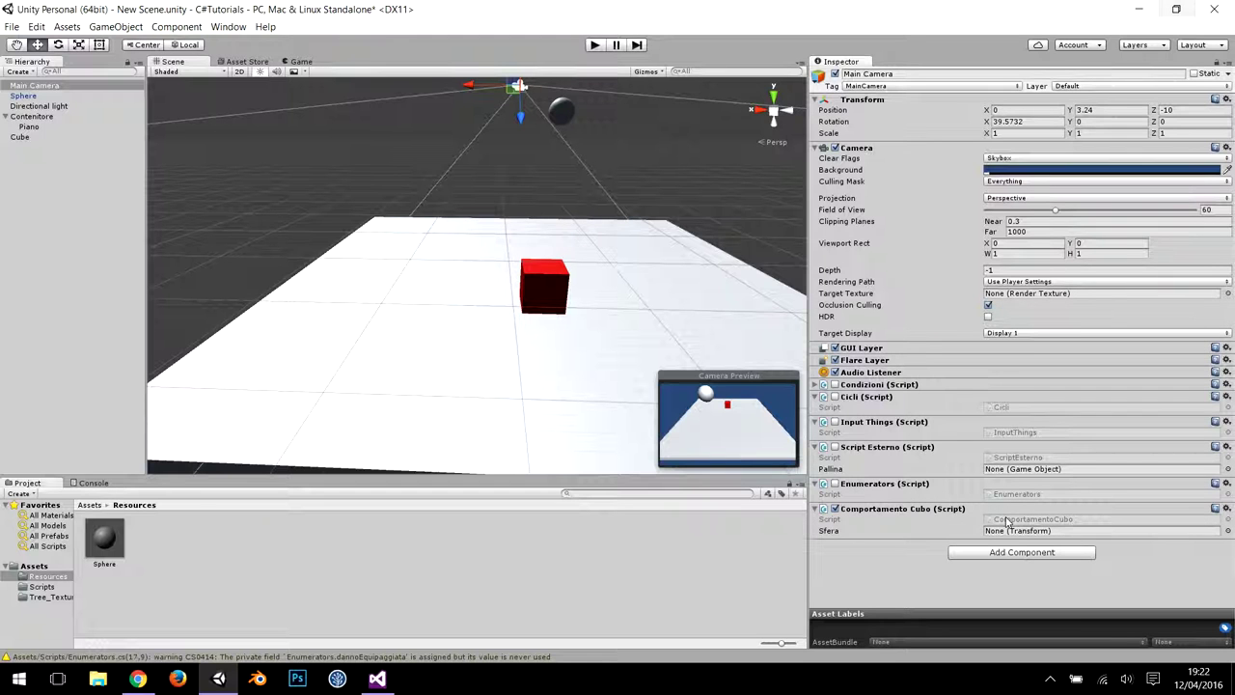
pyautogui.moveTo(24, 137)
pyautogui.mouseDown()
pyautogui.moveTo(897, 502)
pyautogui.moveTo(1013, 533)
pyautogui.mouseUp()
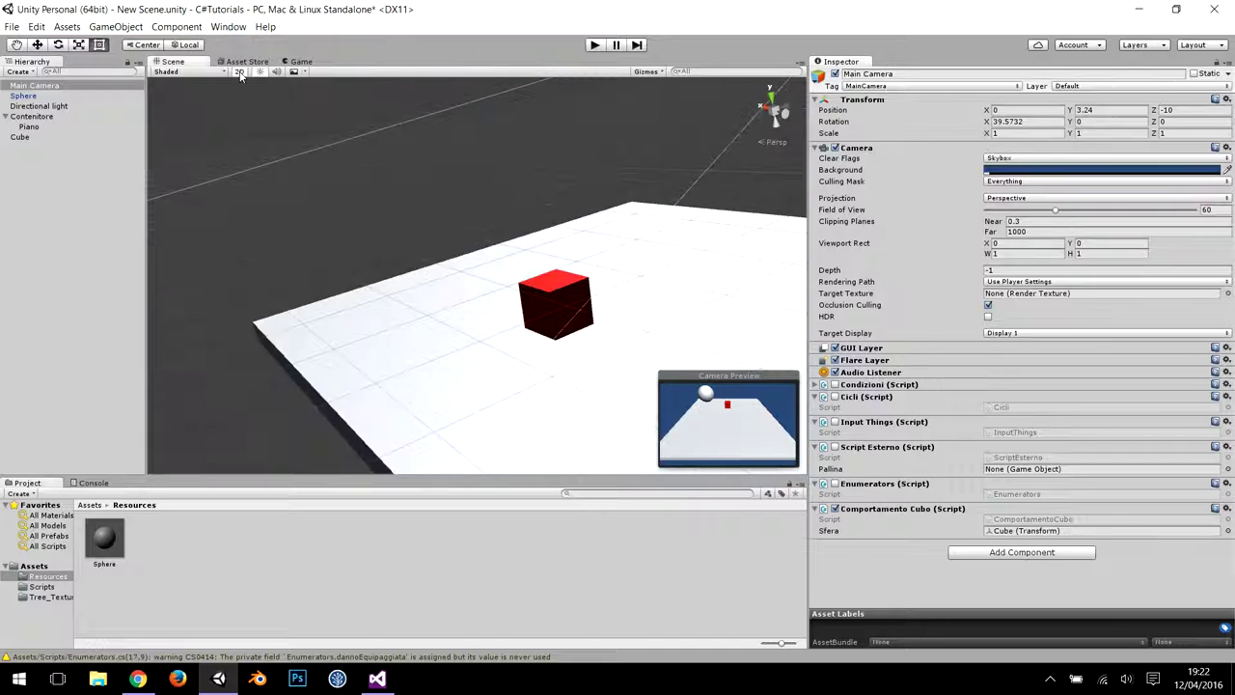
# - Tilt the Piano plane around its X axis to about -9.69 degrees in 2D view
pyautogui.click(239, 72)
pyautogui.click(478, 328)
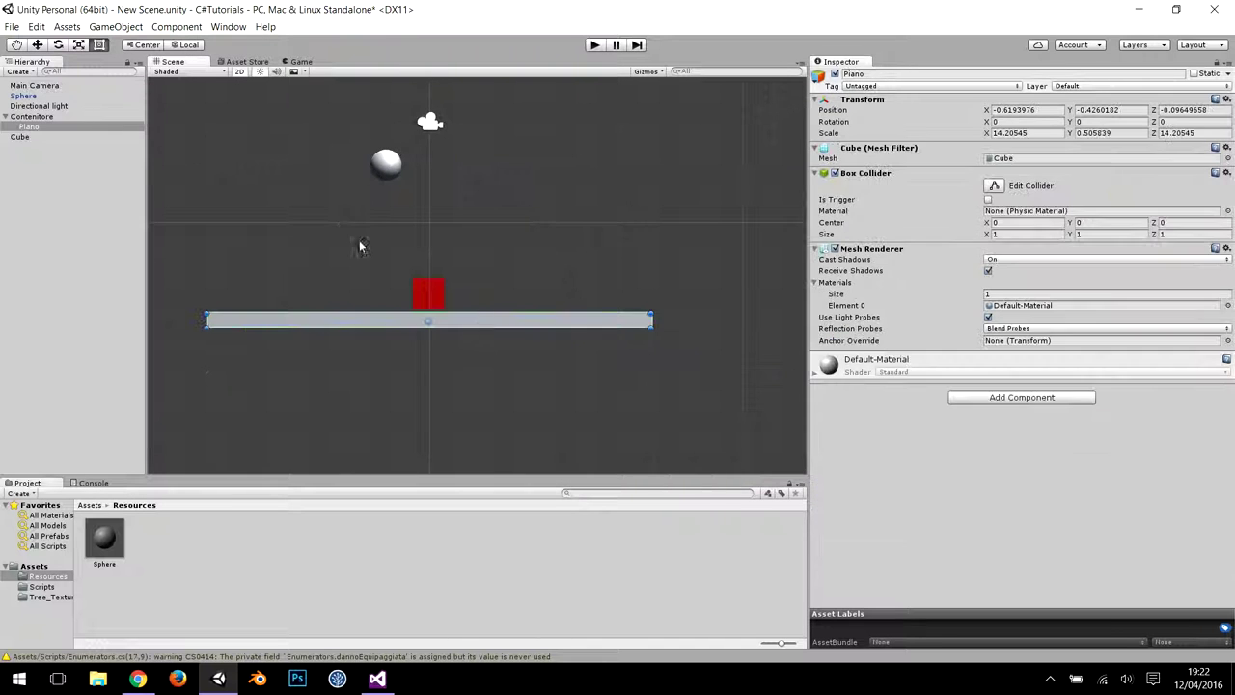
pyautogui.click(38, 46)
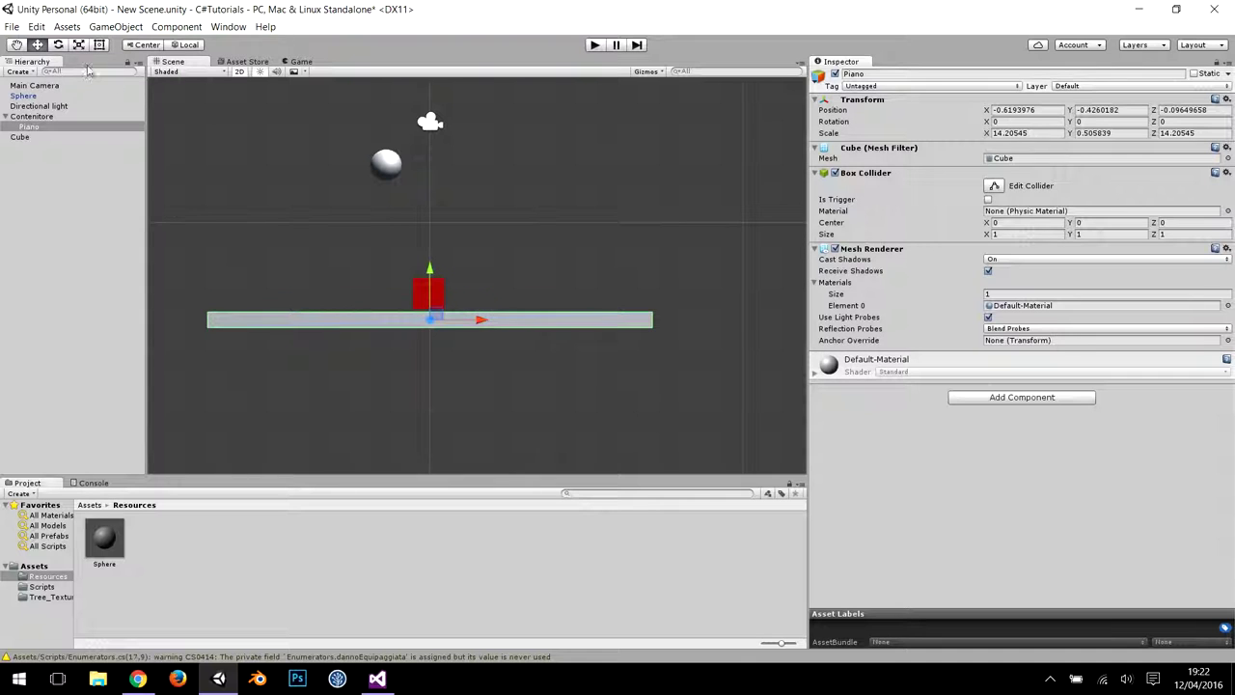
pyautogui.click(58, 44)
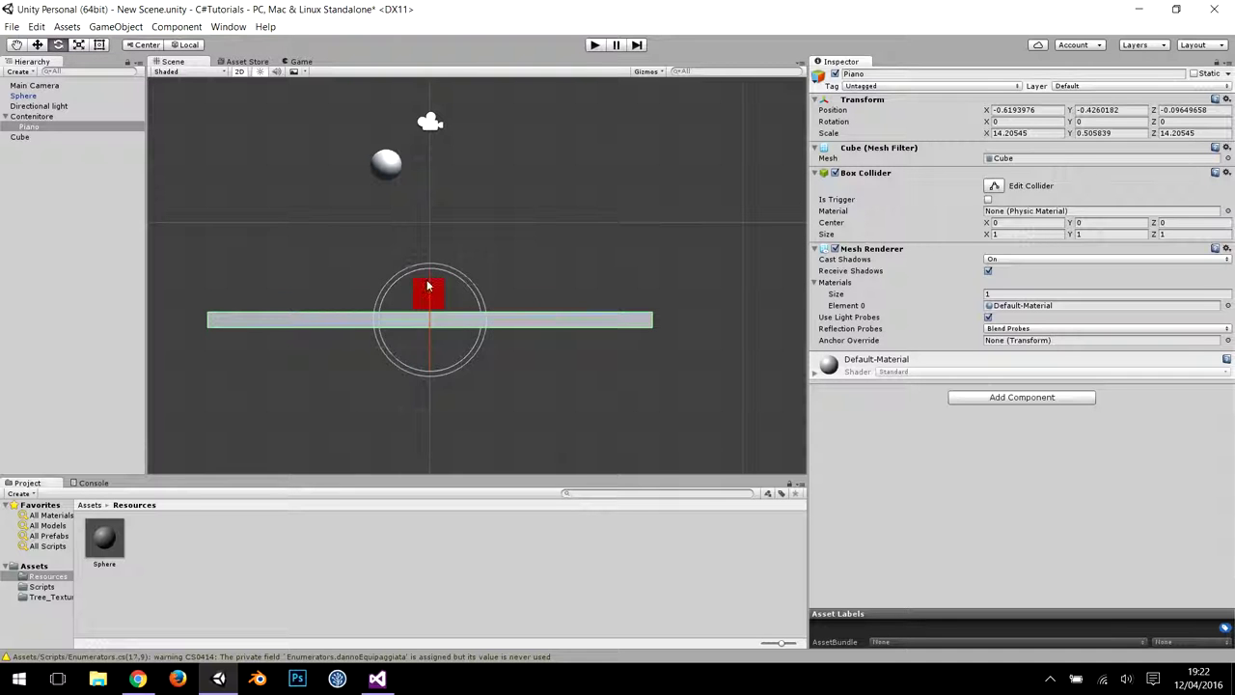
pyautogui.moveTo(428, 285); pyautogui.dragTo(430, 297)
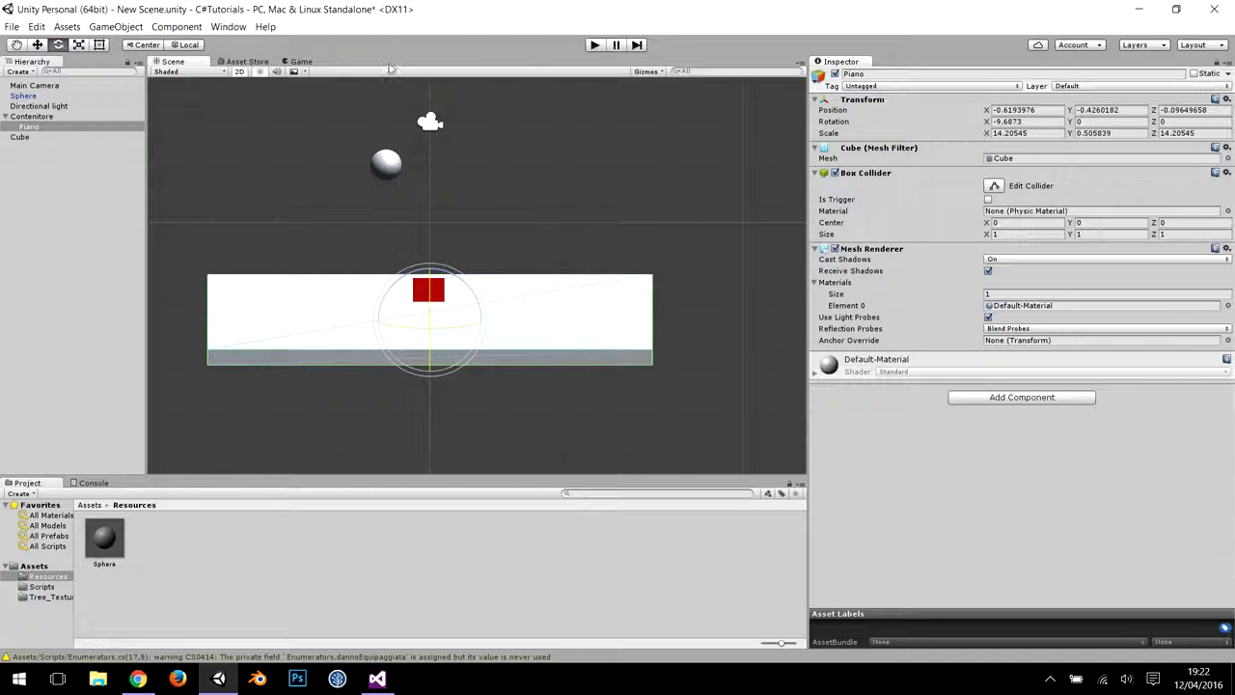
# - Play-test the scene in the Game view to watch the sphere roll down the plane
pyautogui.click(298, 62)
pyautogui.click(594, 45)
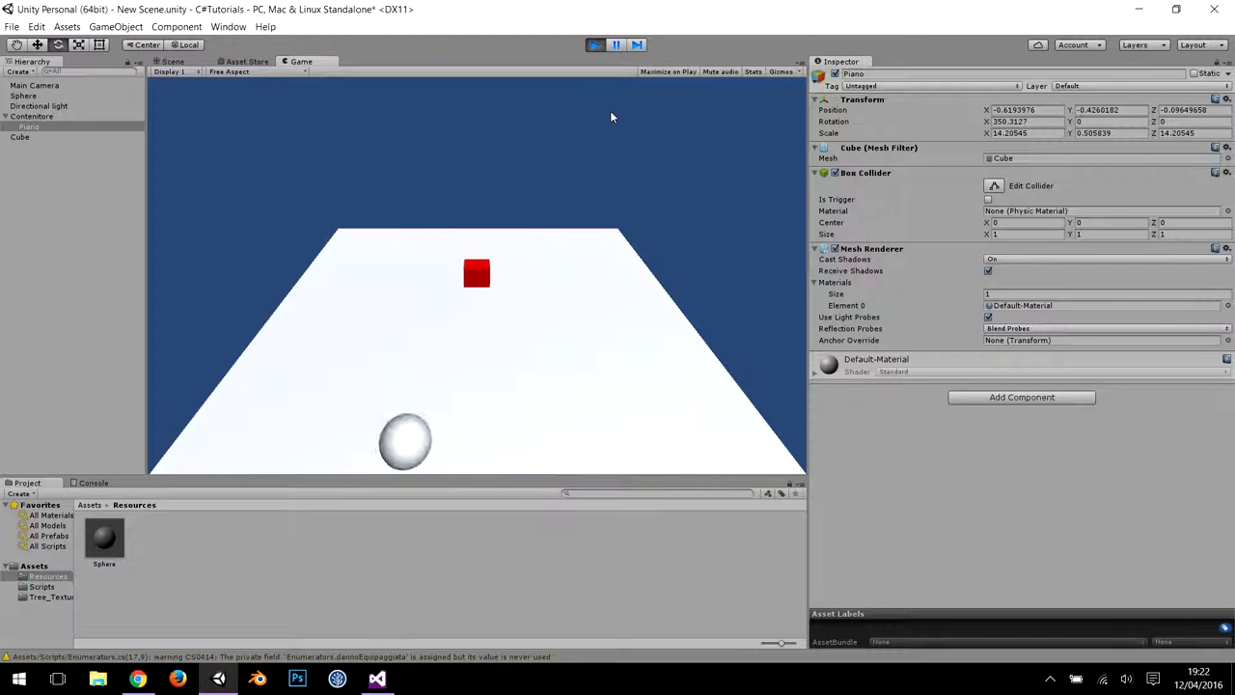
pyautogui.click(589, 45)
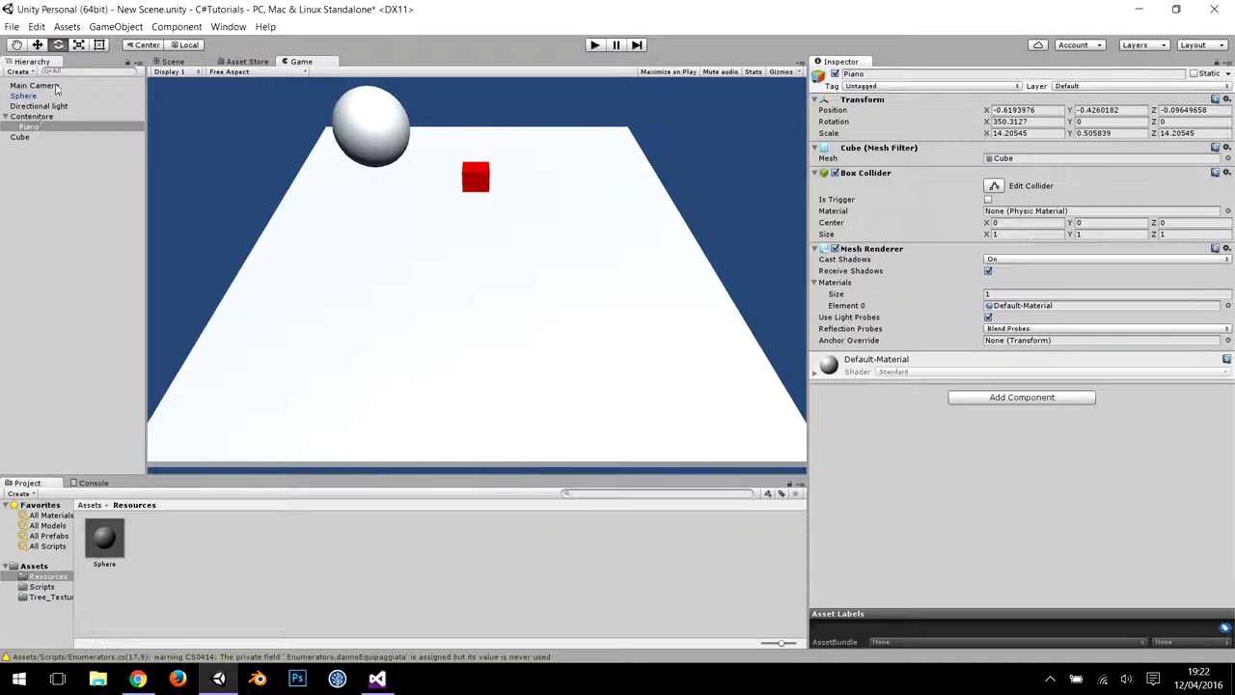
# - Set Main Camera's Sfera field to the Sphere, play-test the tracking, then return to Visual Studio
pyautogui.click(53, 86)
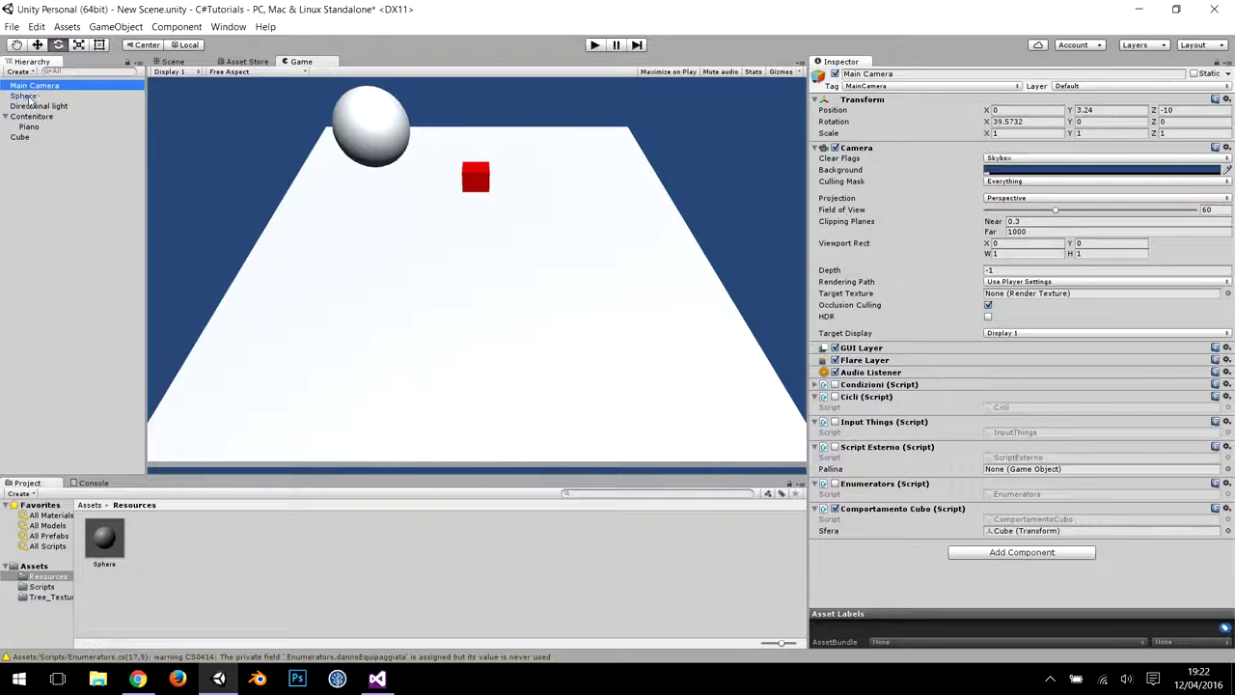
pyautogui.moveTo(23, 96); pyautogui.dragTo(1027, 530)
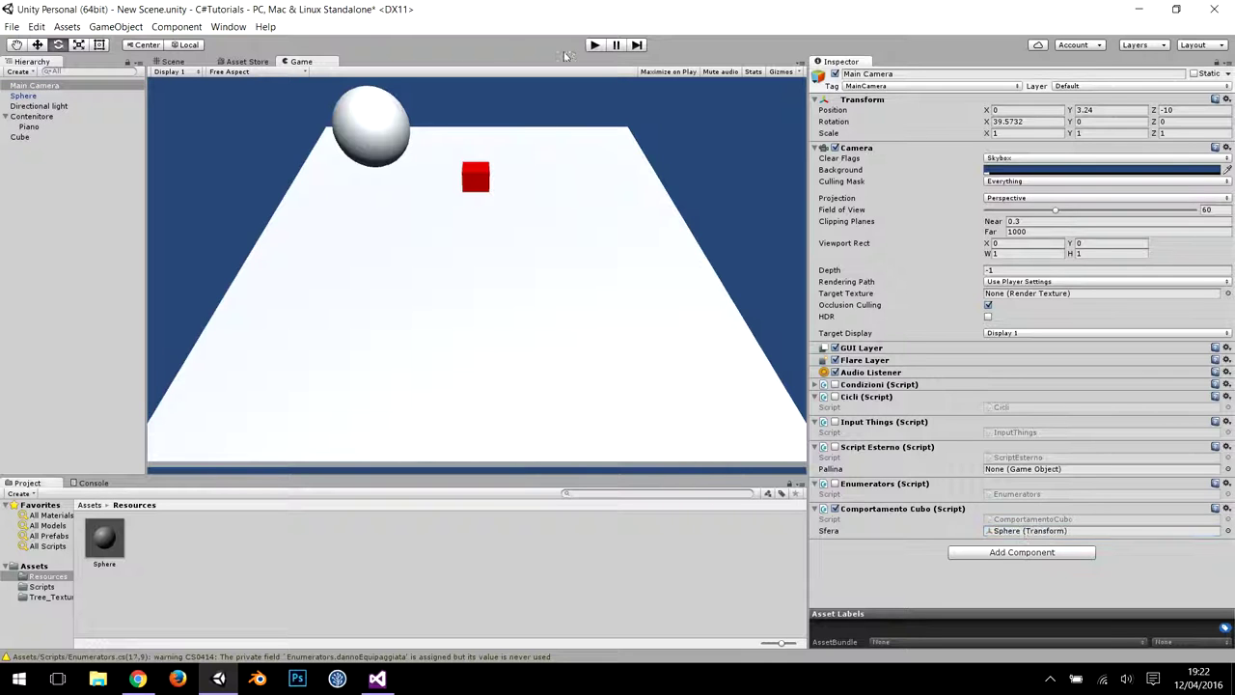
pyautogui.click(593, 46)
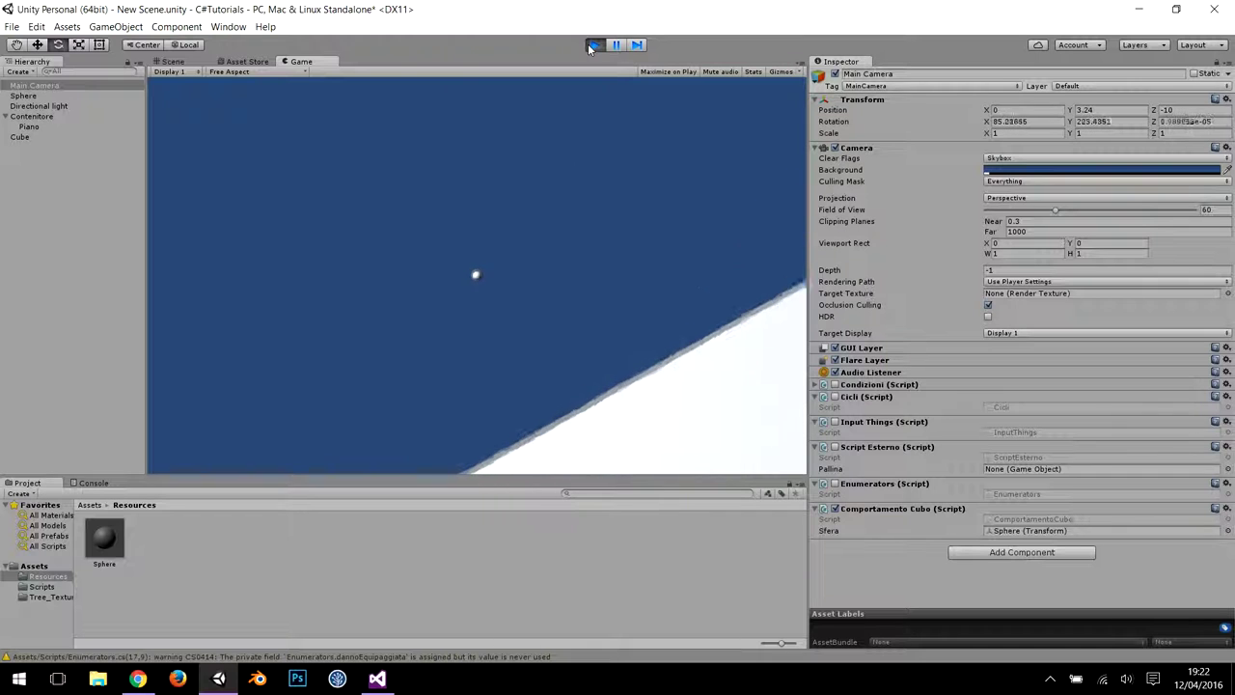
pyautogui.click(590, 45)
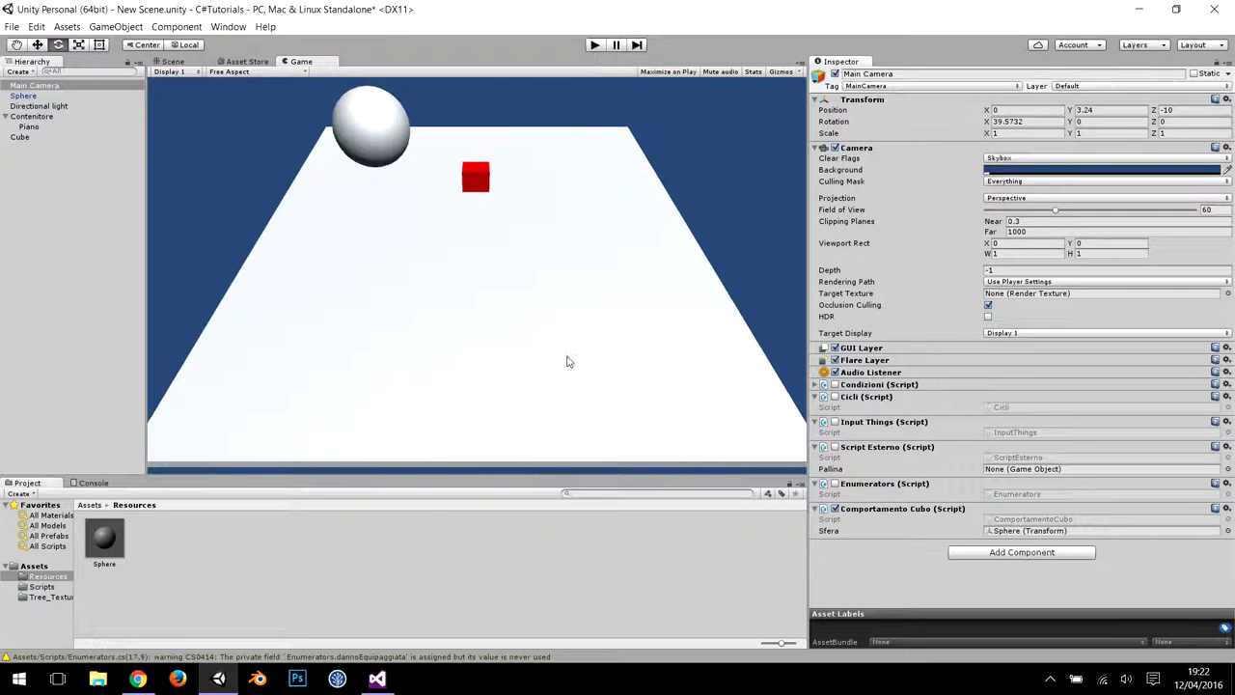
pyautogui.click(376, 679)
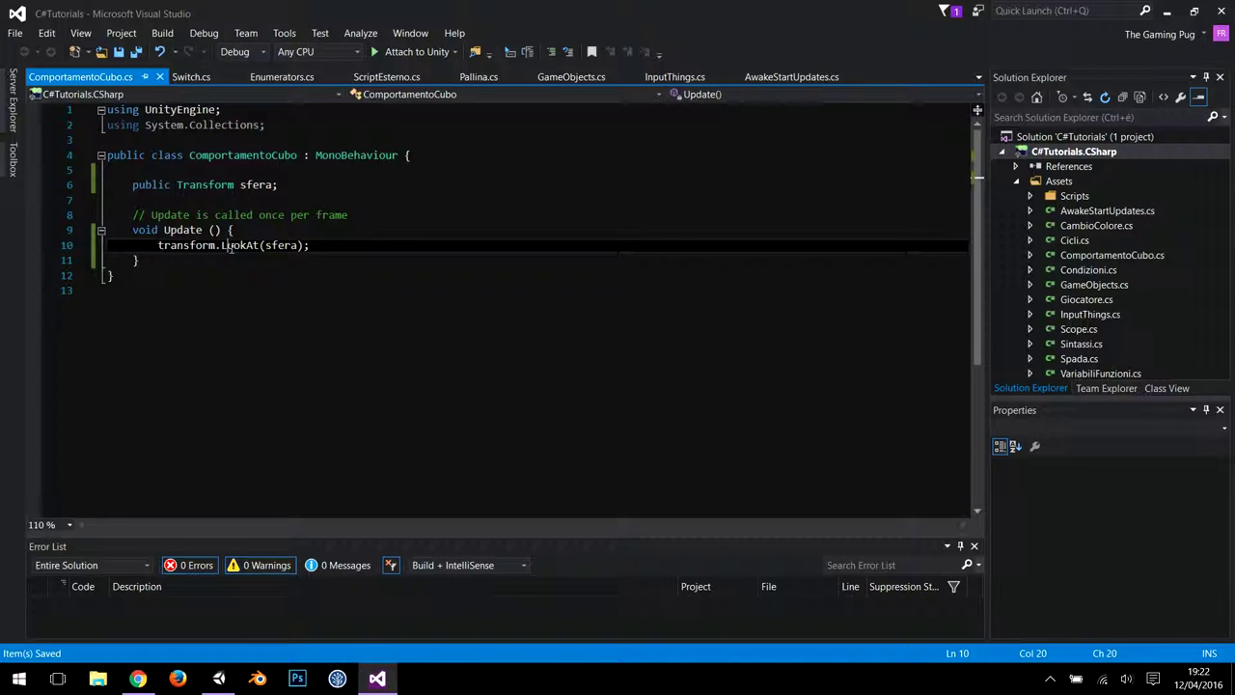
pyautogui.click(269, 278)
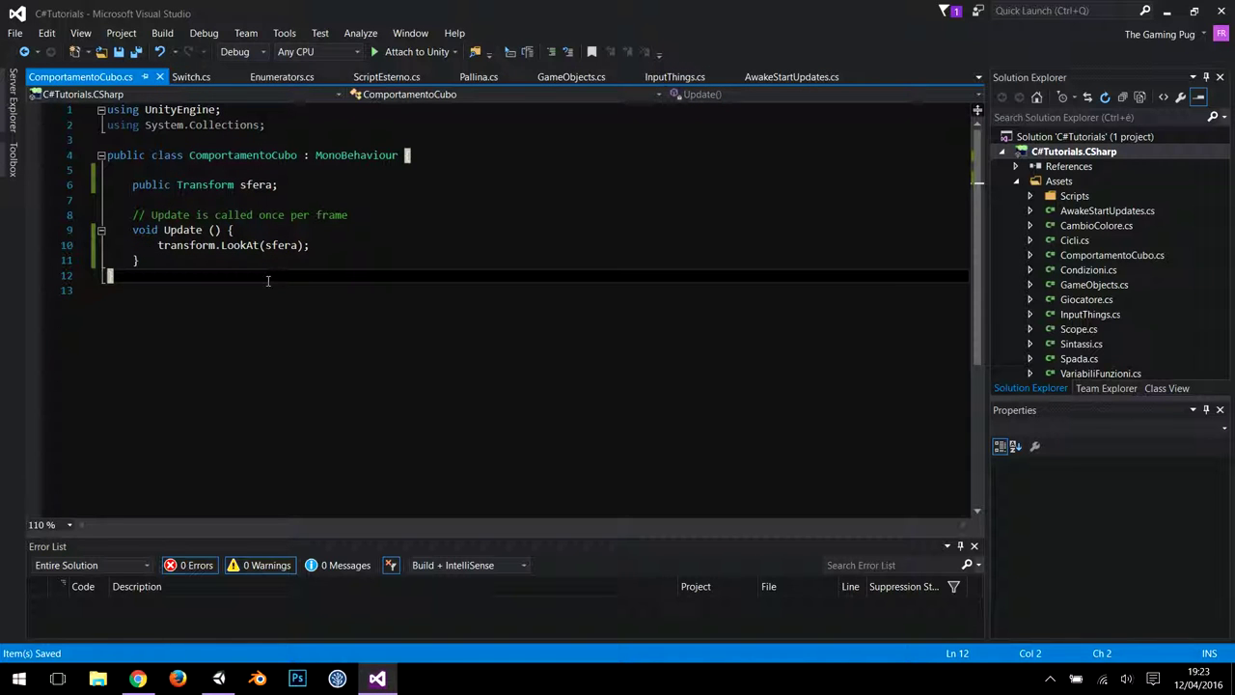